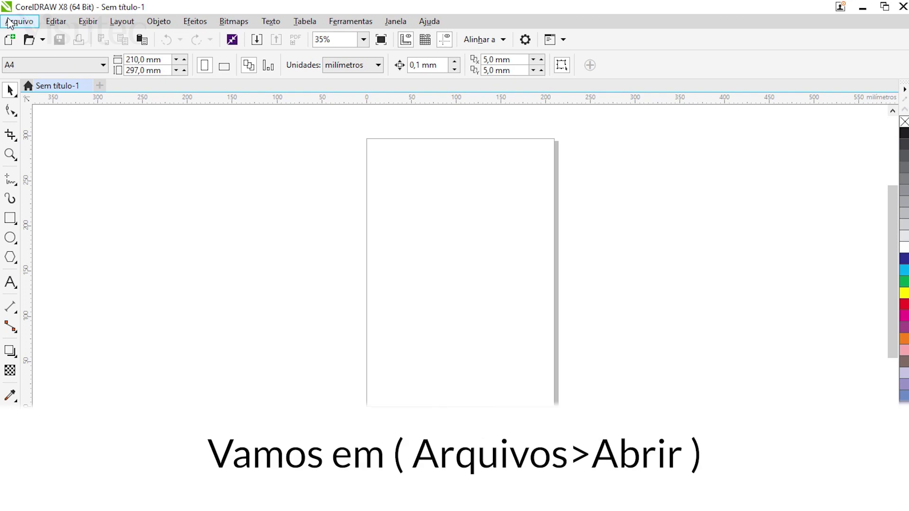
Open the drawing "cartão de visita" from the "arquivos corel" folder in Documentos.
click(10, 21)
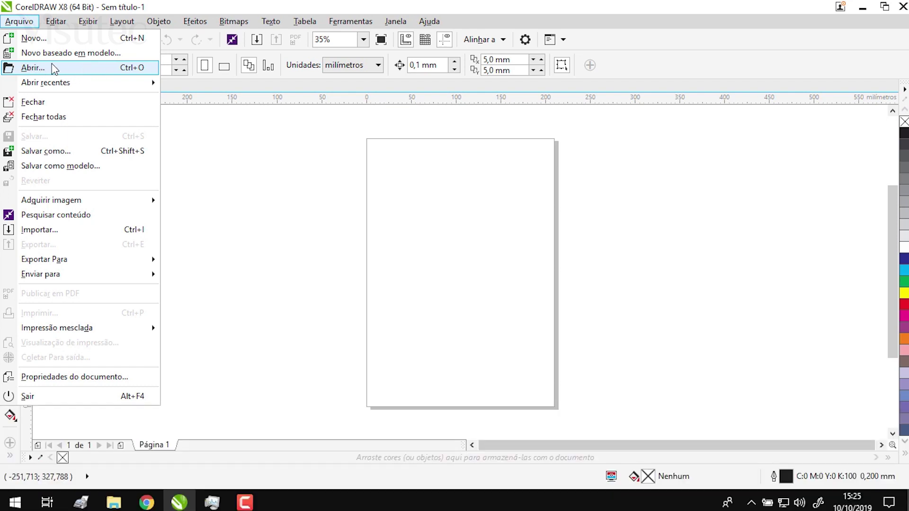
click(53, 68)
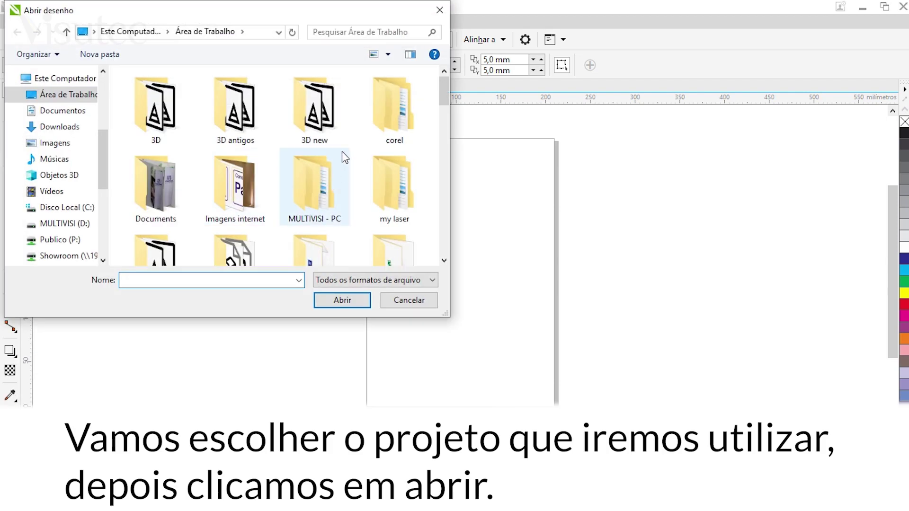
click(59, 112)
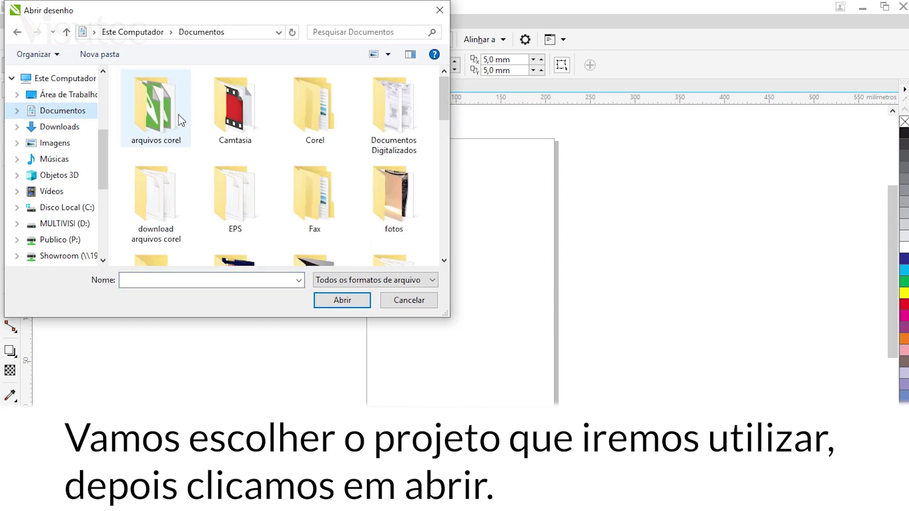
double_click(180, 118)
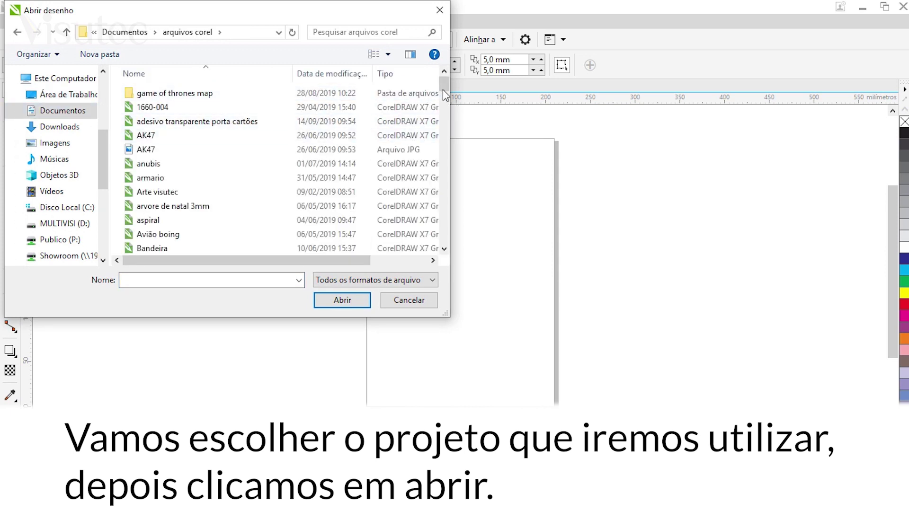
drag(445, 87, 445, 121)
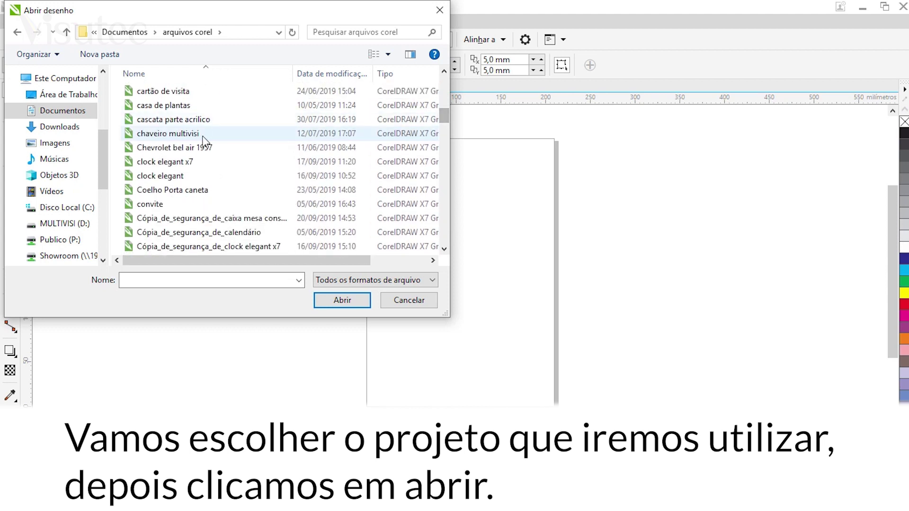
click(184, 119)
click(187, 106)
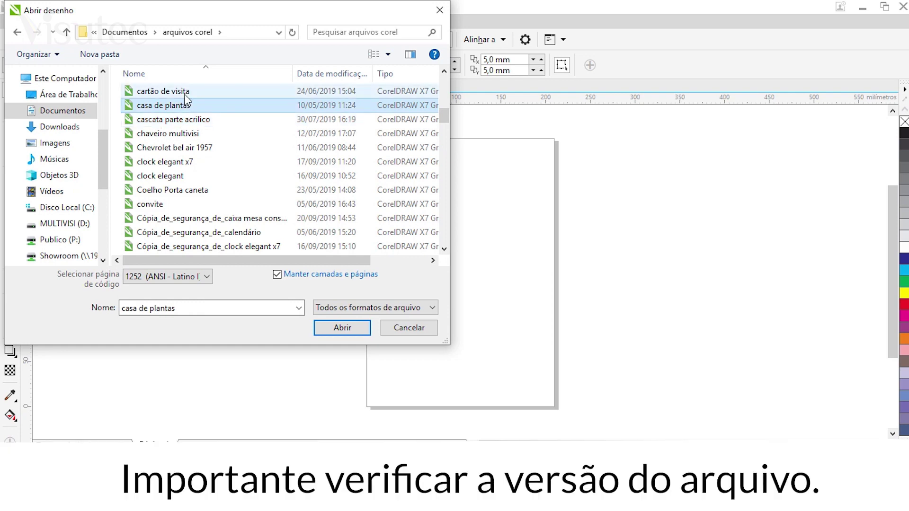
click(182, 92)
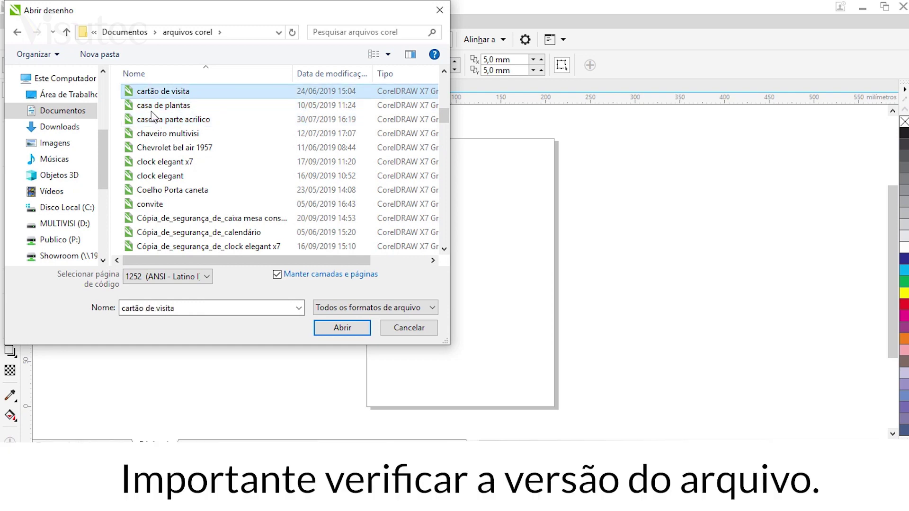
click(350, 331)
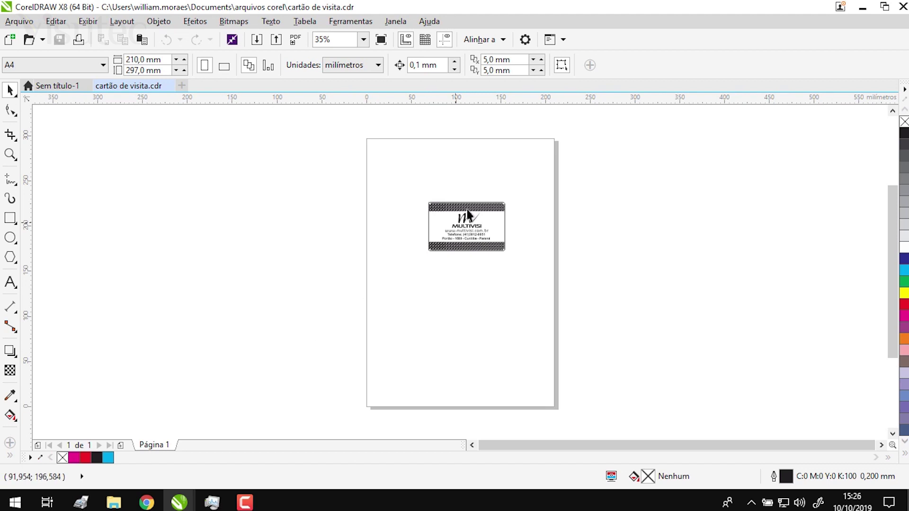
Try moving the logo and contact text group out of the card frame, and undo the move.
scroll(469, 216, up, 5)
scroll(470, 216, down, 2)
click(469, 213)
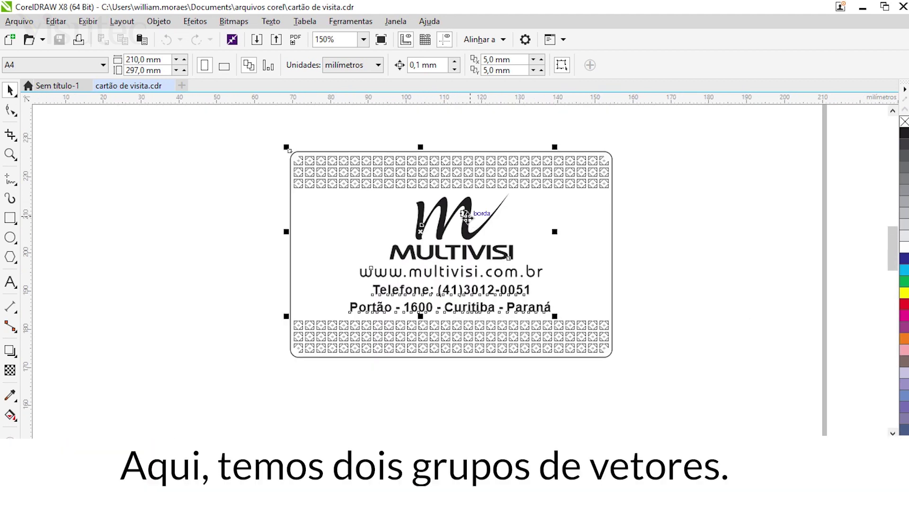
scroll(467, 210, down, 4)
scroll(468, 211, up, 2)
drag(468, 213, 646, 232)
key(Escape)
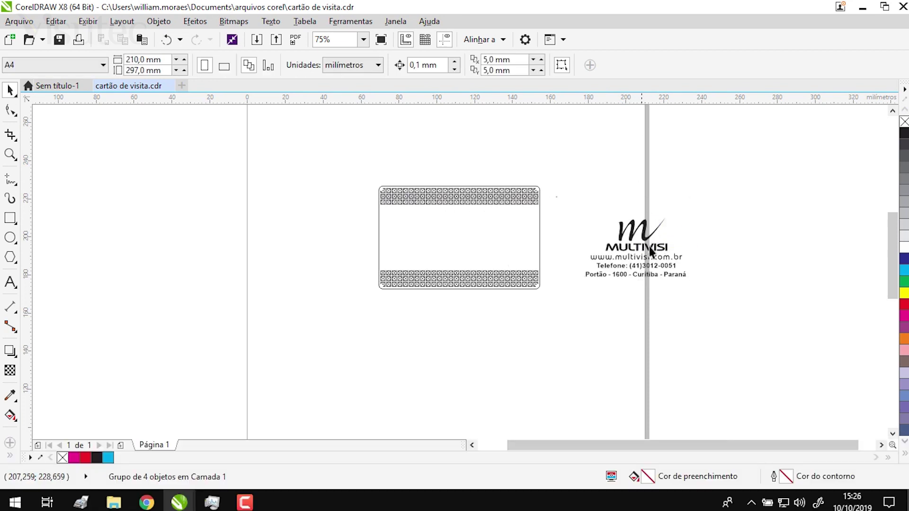
key(ctrl+z)
key(ctrl+z)
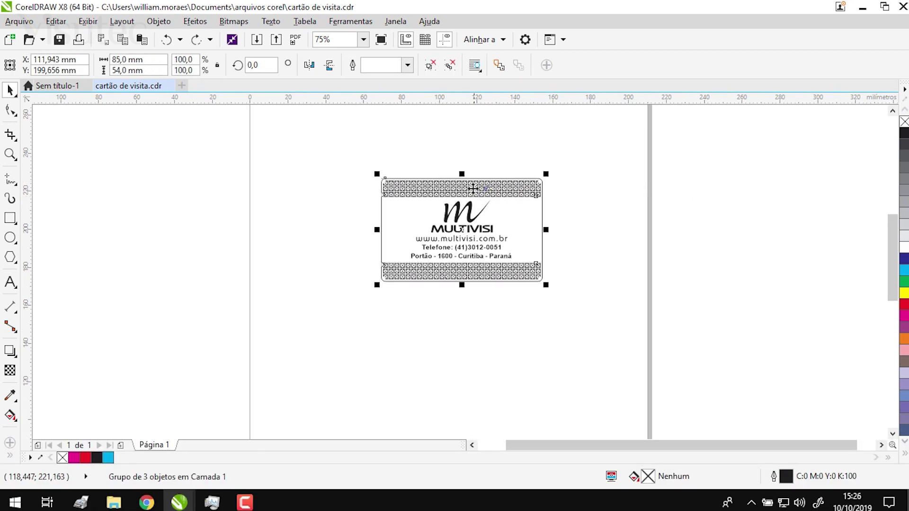
Separate the two vector groups: move the card frame right to about X 164 mm and the logo text left to about X 70 mm.
drag(475, 192, 574, 196)
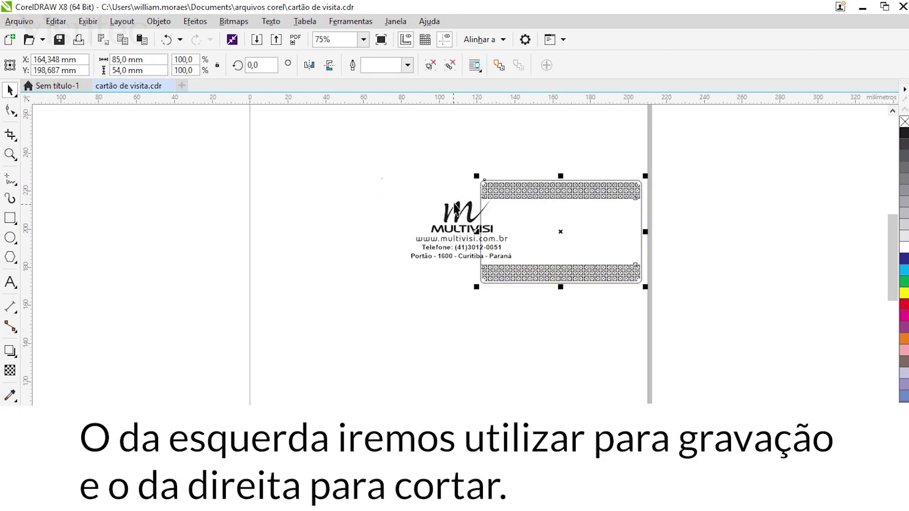
click(430, 208)
drag(431, 208, 366, 219)
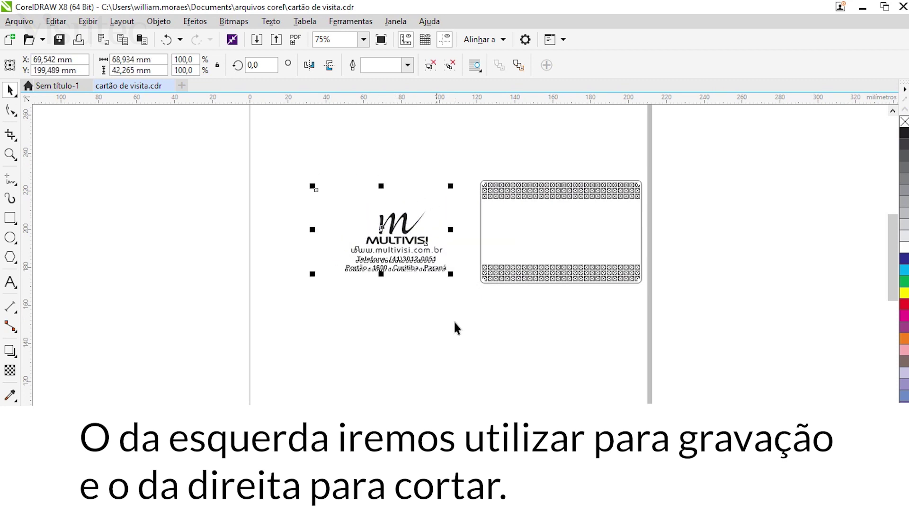
key(Escape)
scroll(408, 201, up, 2)
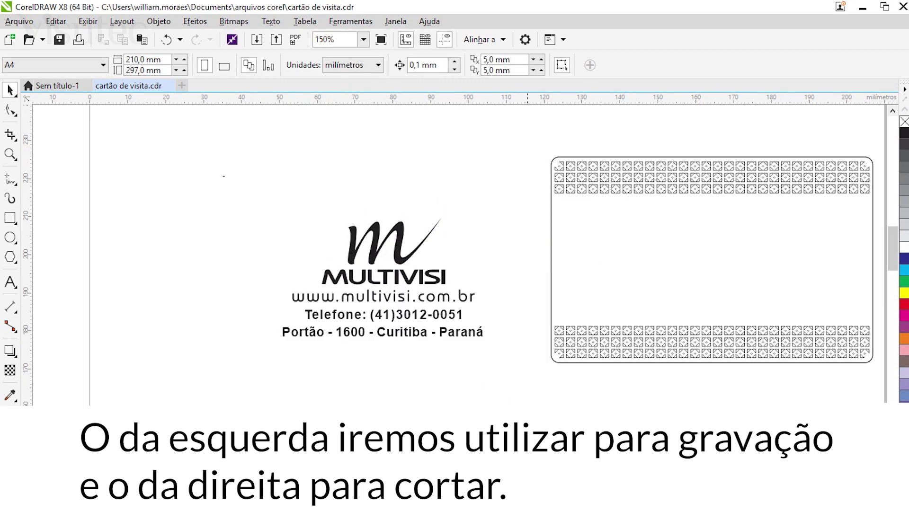
scroll(468, 255, right, 2)
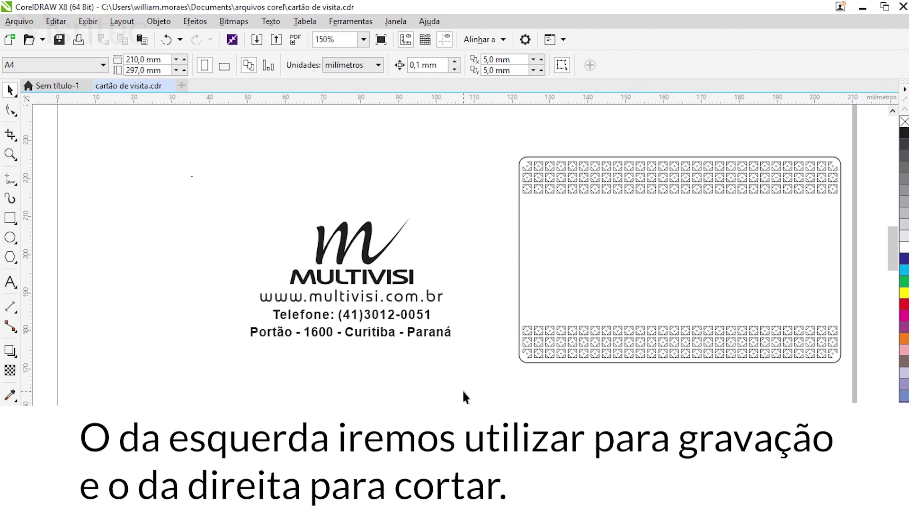
click(369, 242)
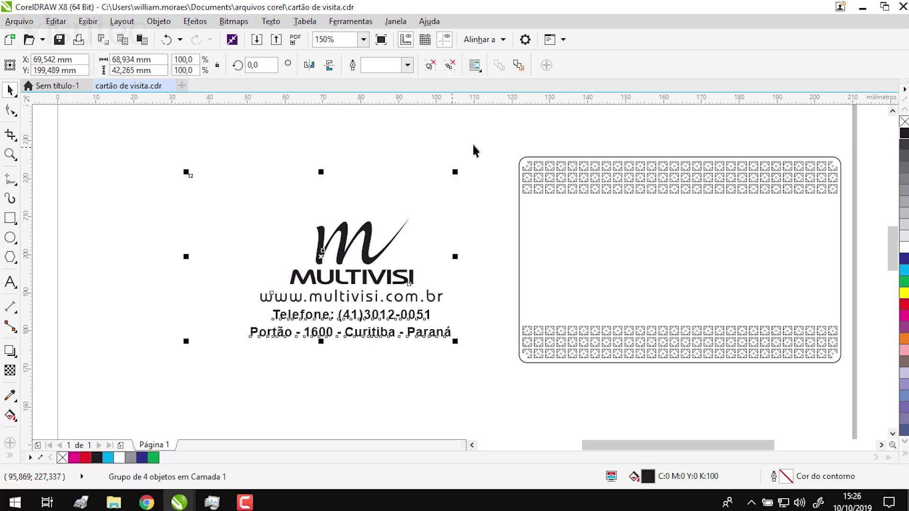
click(554, 156)
click(554, 159)
click(448, 140)
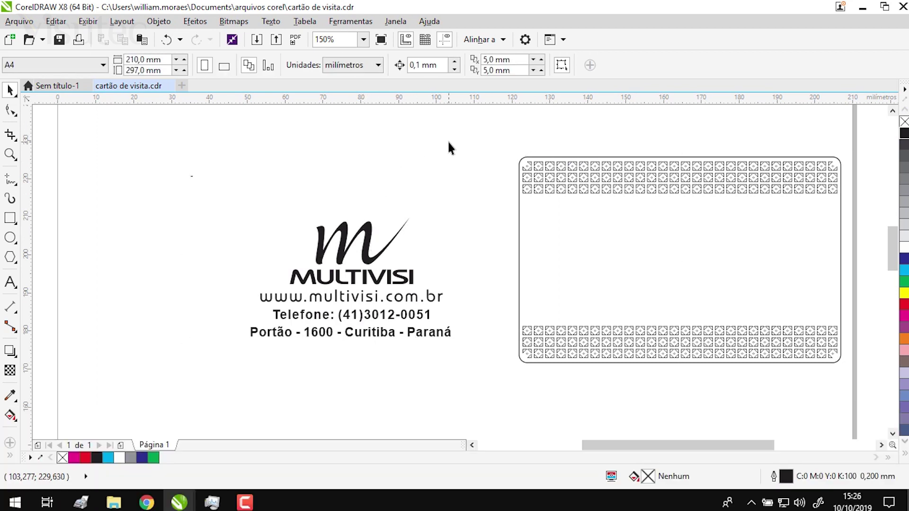
click(568, 170)
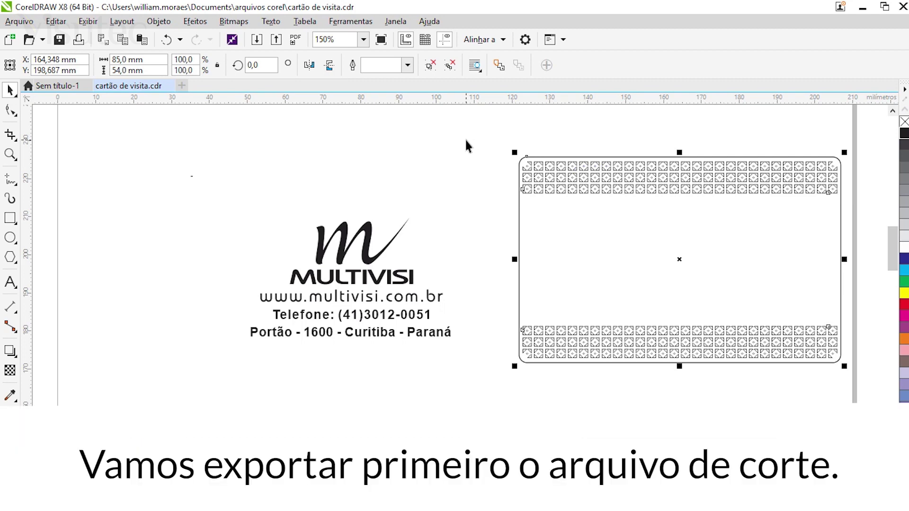
click(466, 144)
Start an export of the patterned card frame group with the format "PLT - Arquivo de plotadora HPGL".
click(600, 178)
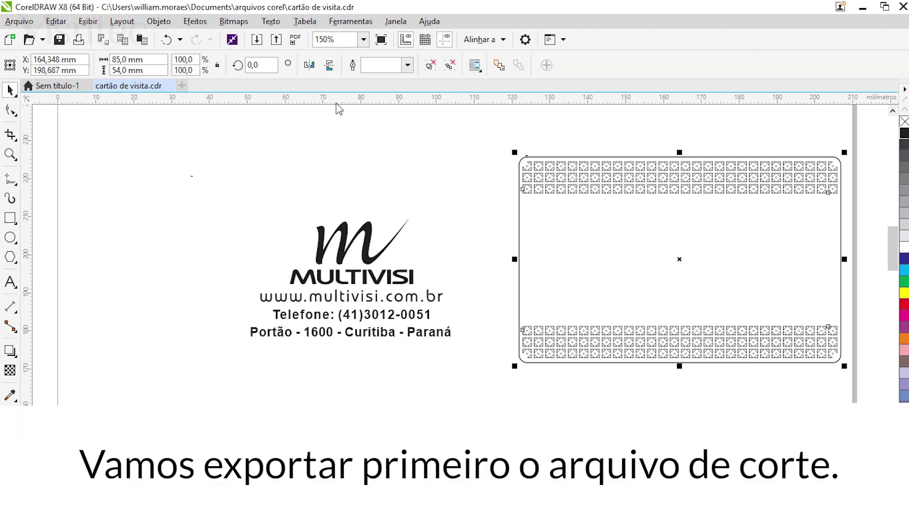
click(278, 40)
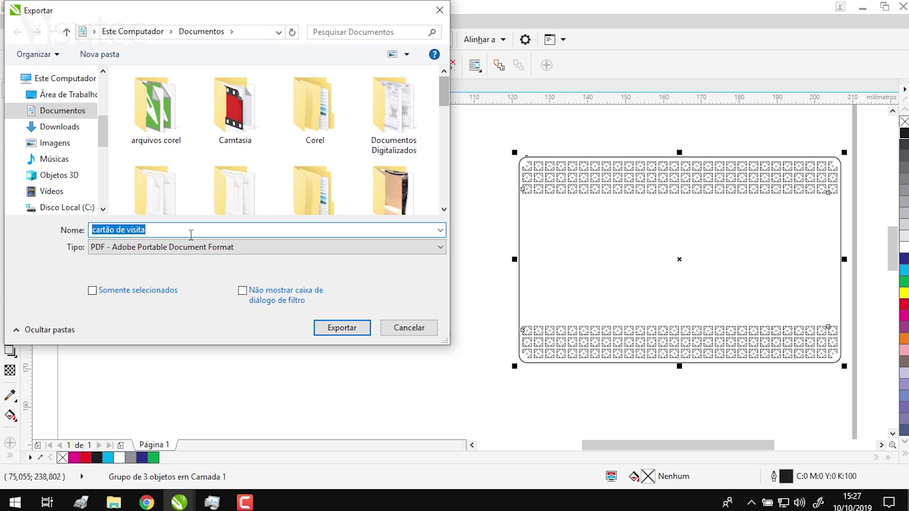
click(188, 249)
scroll(188, 239, down, 5)
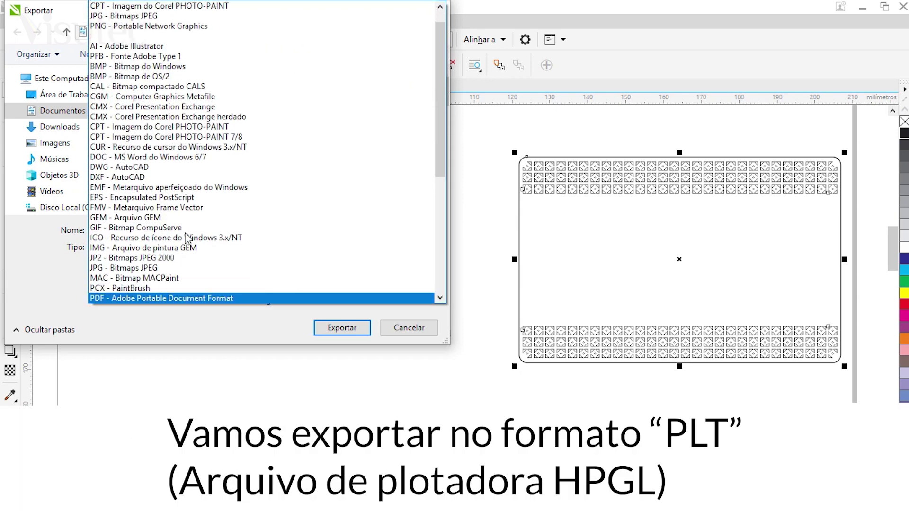
scroll(188, 239, down, 1)
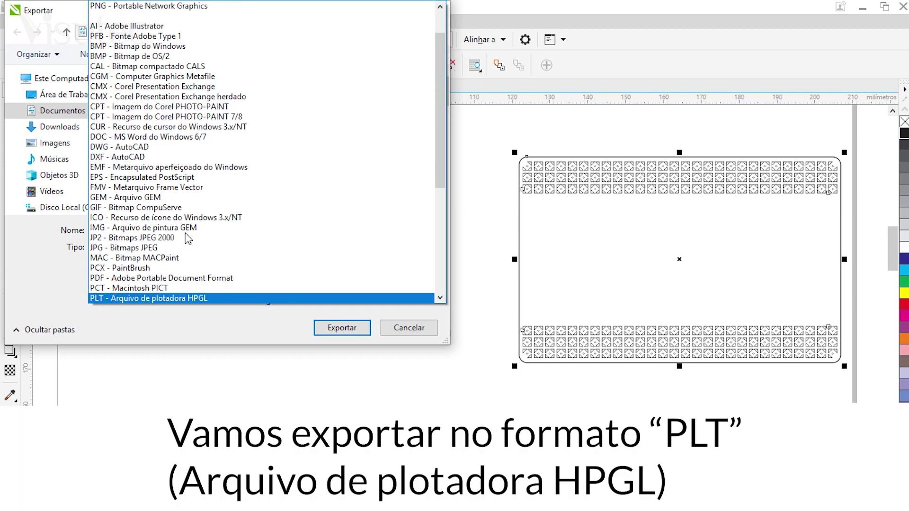
click(176, 301)
Name the export "cartão de visita recorte", limit it to selected objects (Somente selecionados), and export the file.
click(175, 235)
click(184, 231)
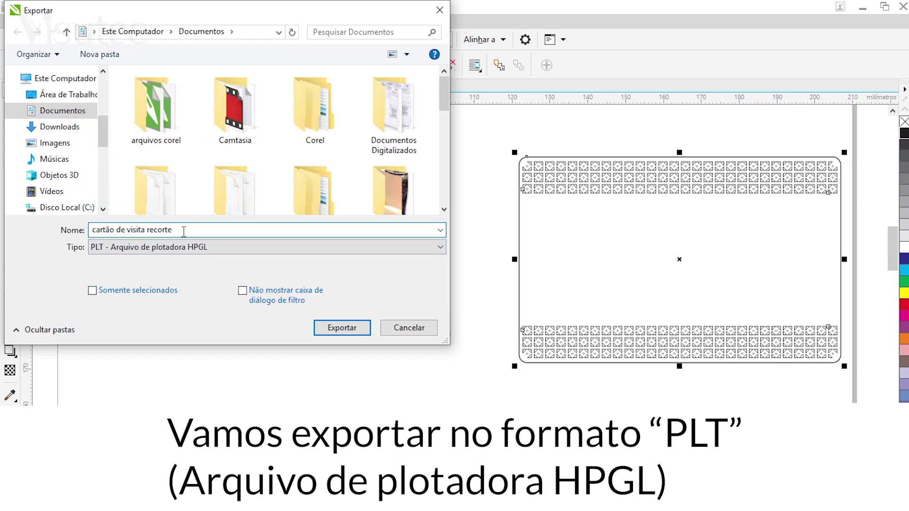
text(recorte)
click(185, 230)
click(185, 229)
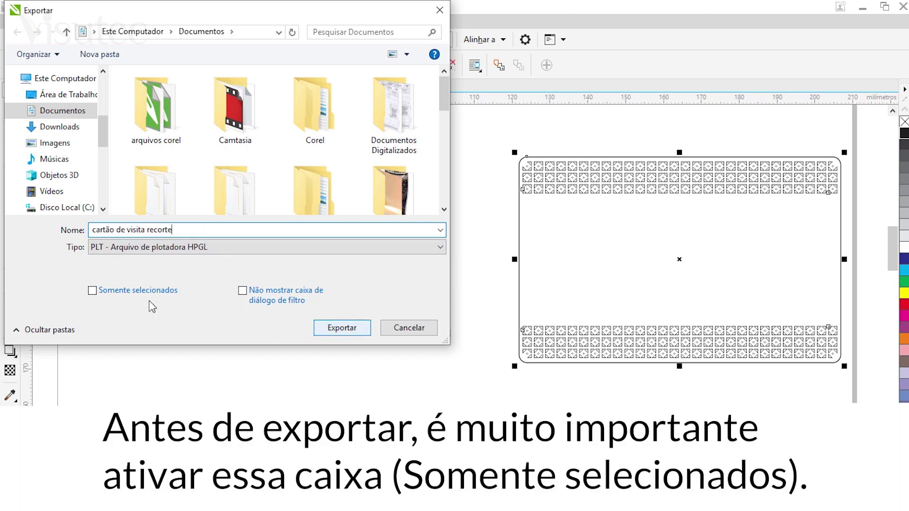
click(92, 291)
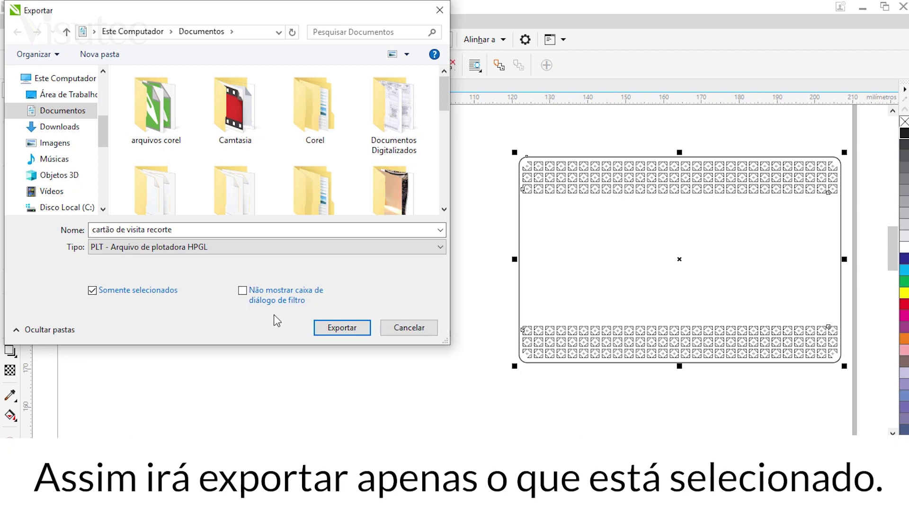
click(344, 329)
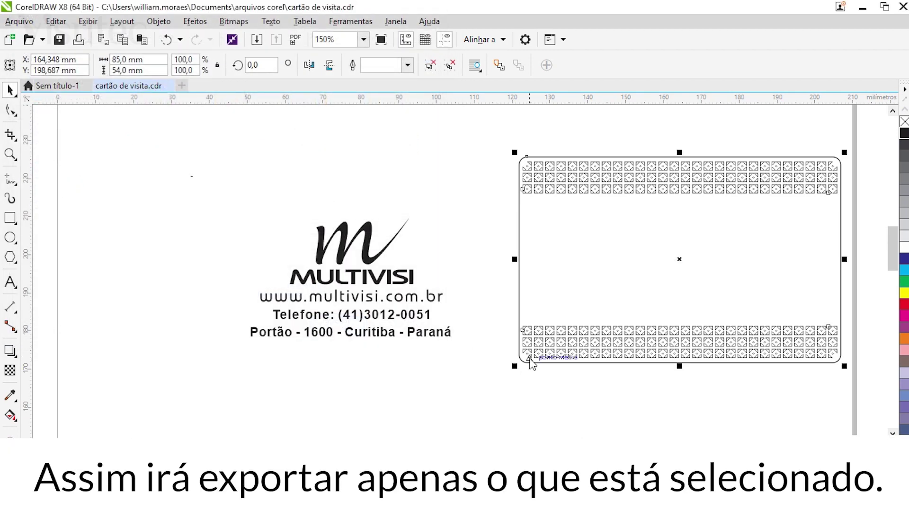
click(426, 178)
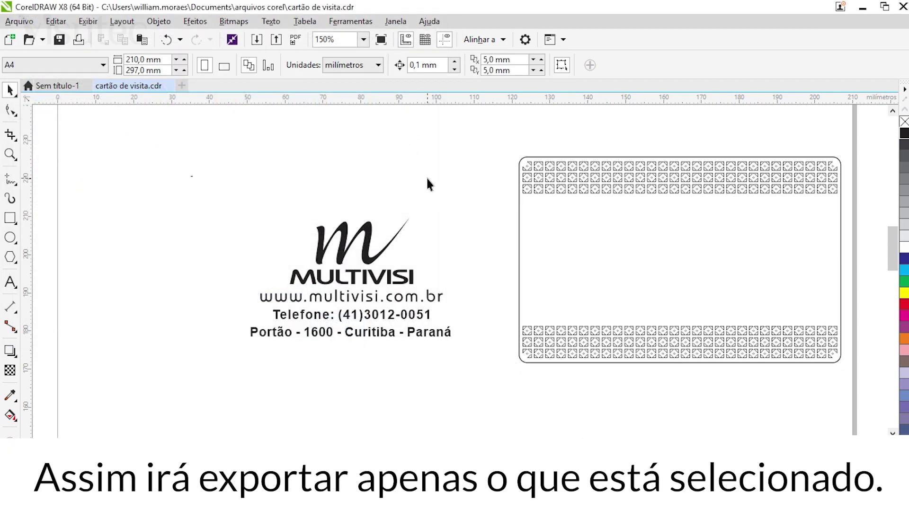
Export only the selected logo and contact text group to Documentos as the PLT file "cartão de visita gravação".
click(367, 232)
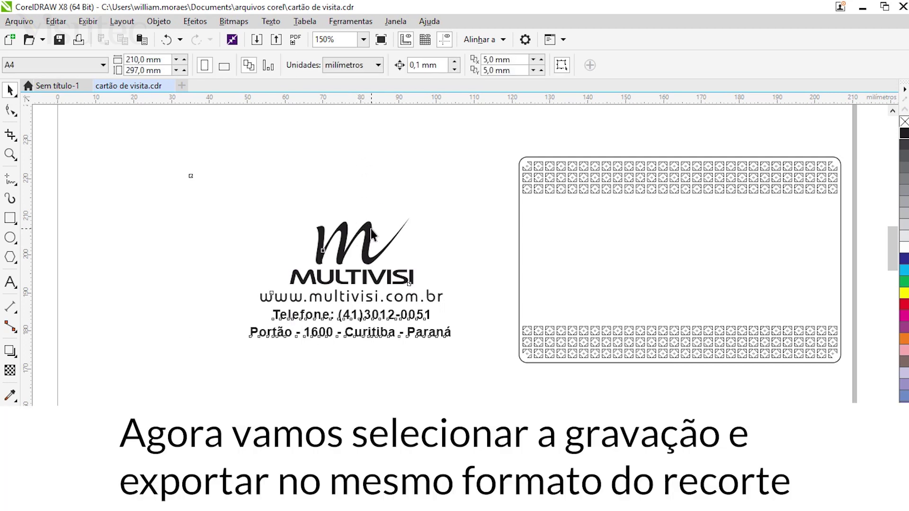
click(370, 229)
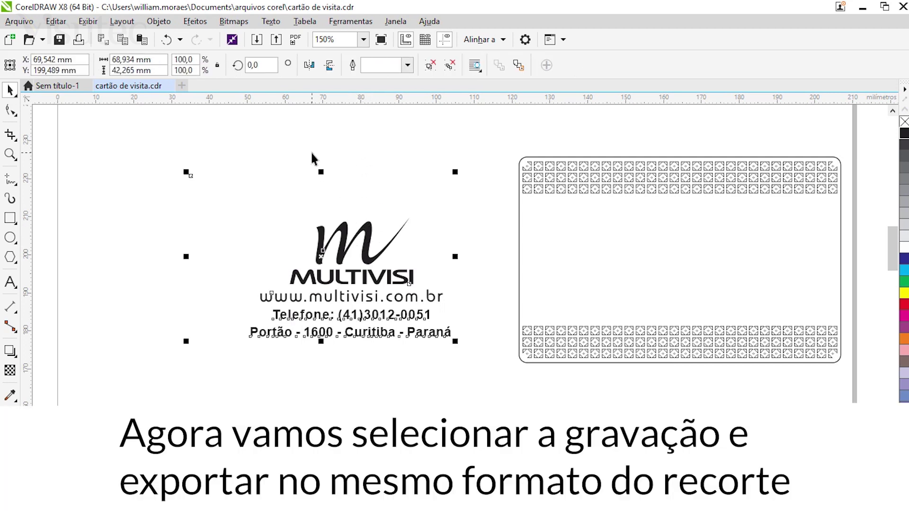
click(275, 42)
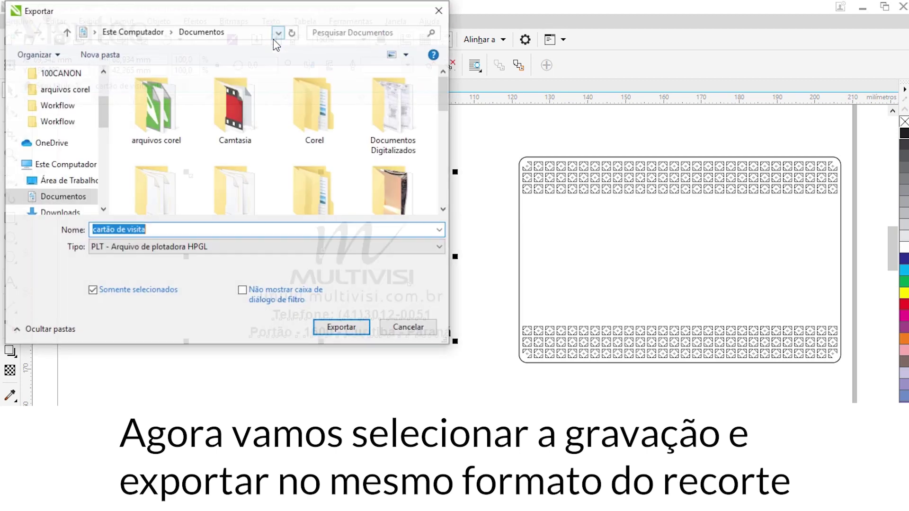
click(164, 231)
text(gravação)
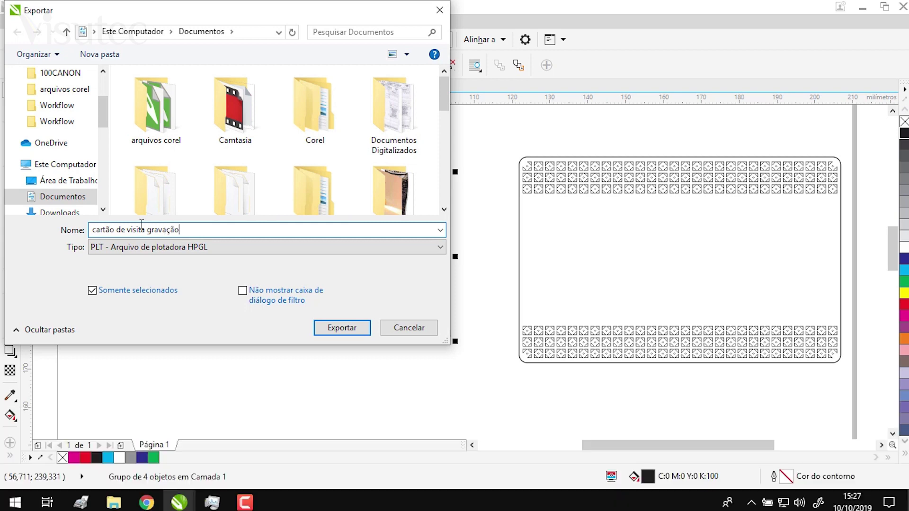
drag(224, 230, 48, 224)
click(198, 231)
drag(240, 23, 713, 20)
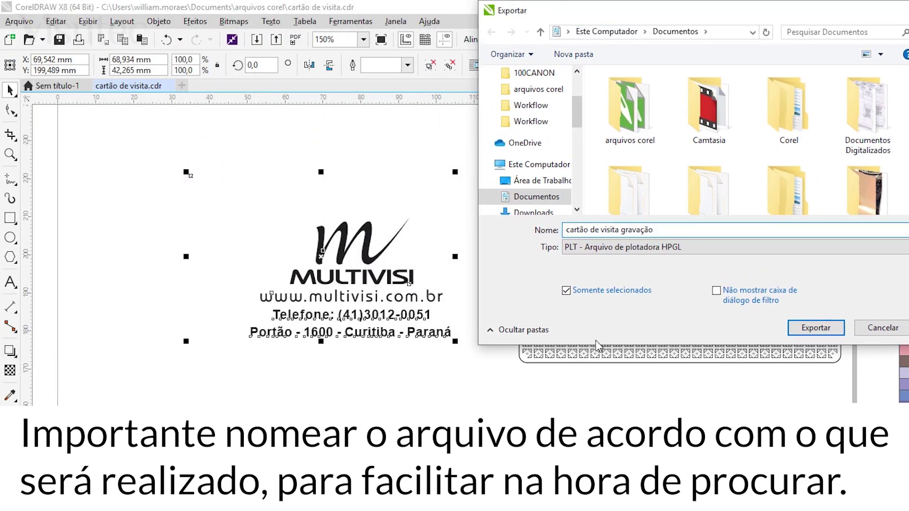
click(815, 328)
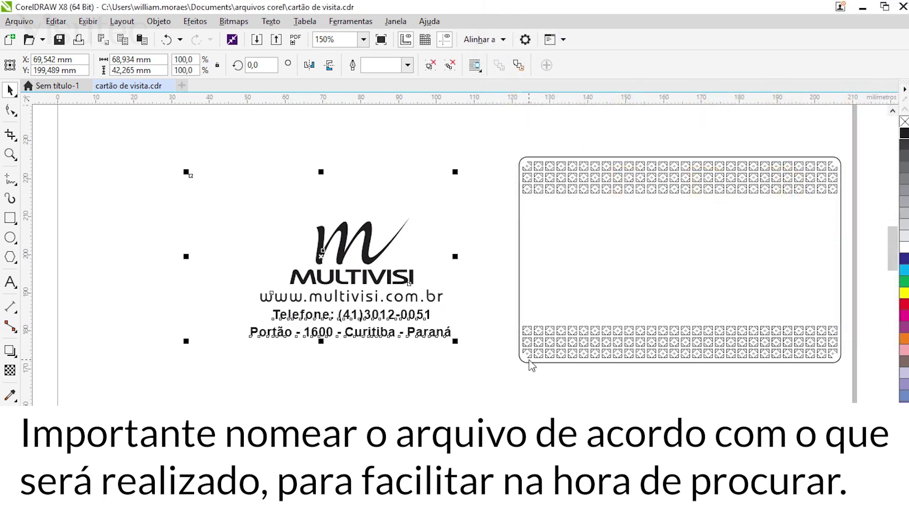
key(Escape)
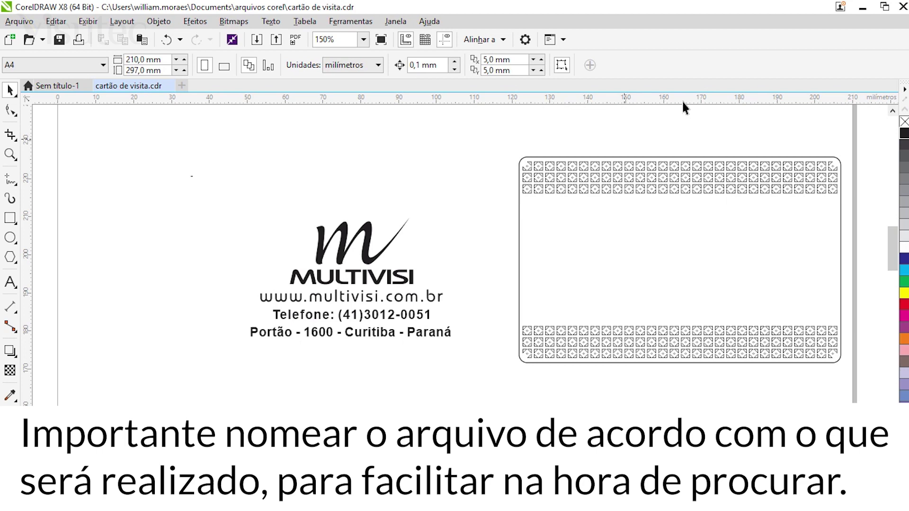
Switch to MyLaser and attach the file "cartão de visita recorte.plt" from Documentos.
click(861, 7)
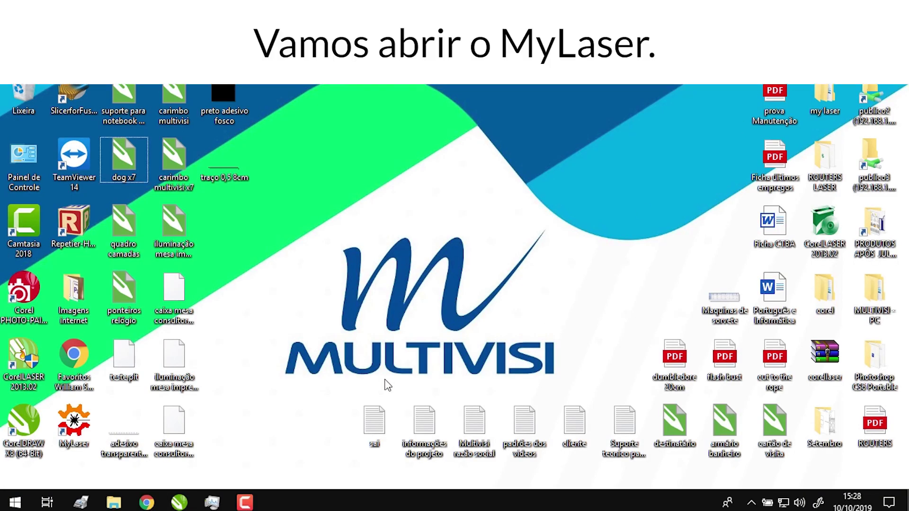
double_click(75, 422)
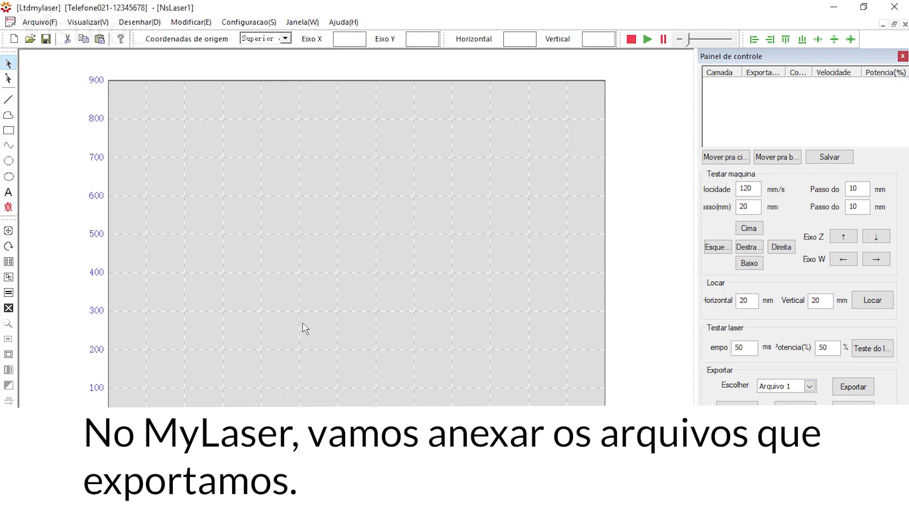
click(39, 23)
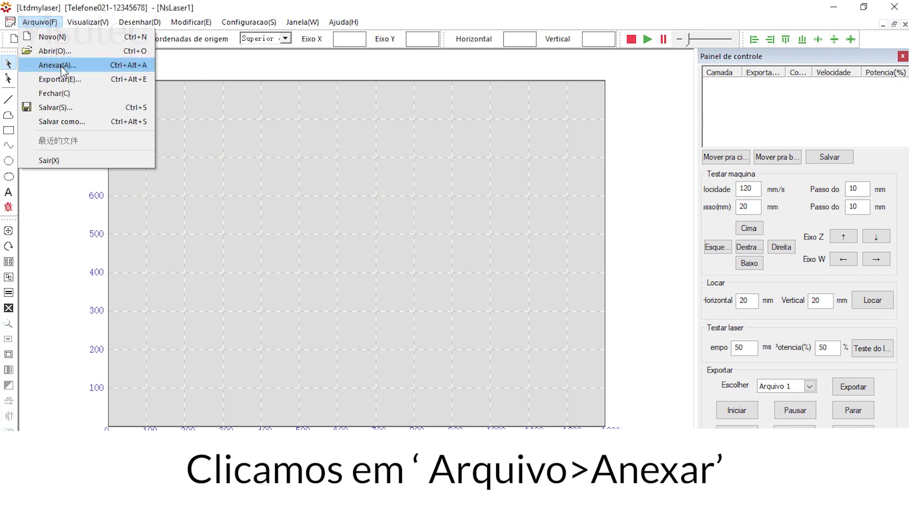
click(62, 67)
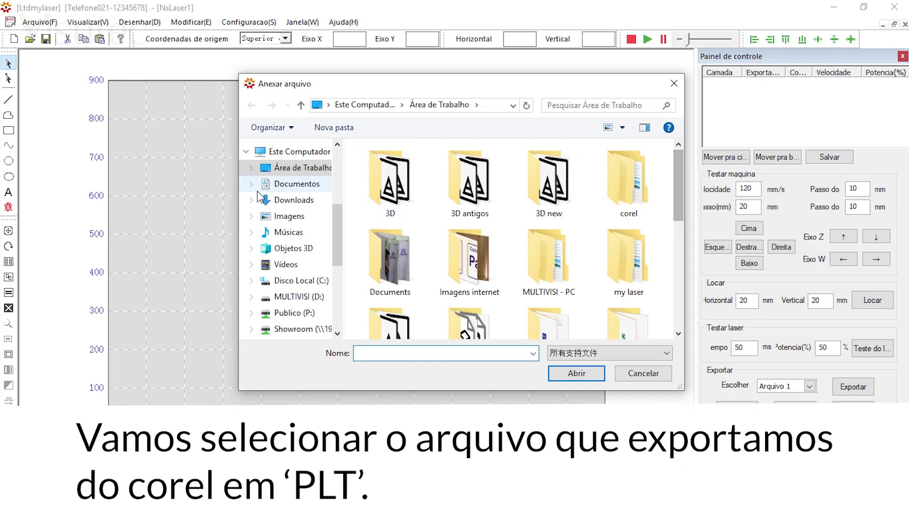
drag(682, 161, 683, 293)
scroll(685, 279, up, 1)
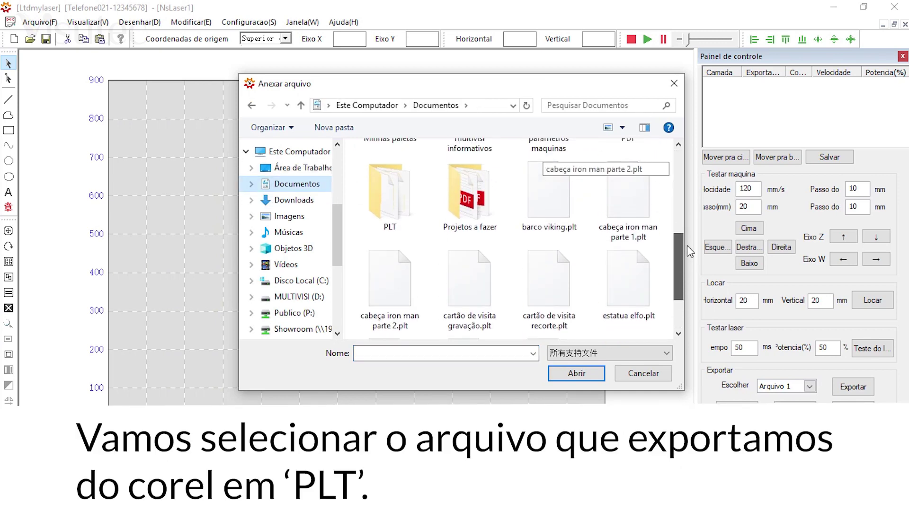
scroll(690, 260, down, 1)
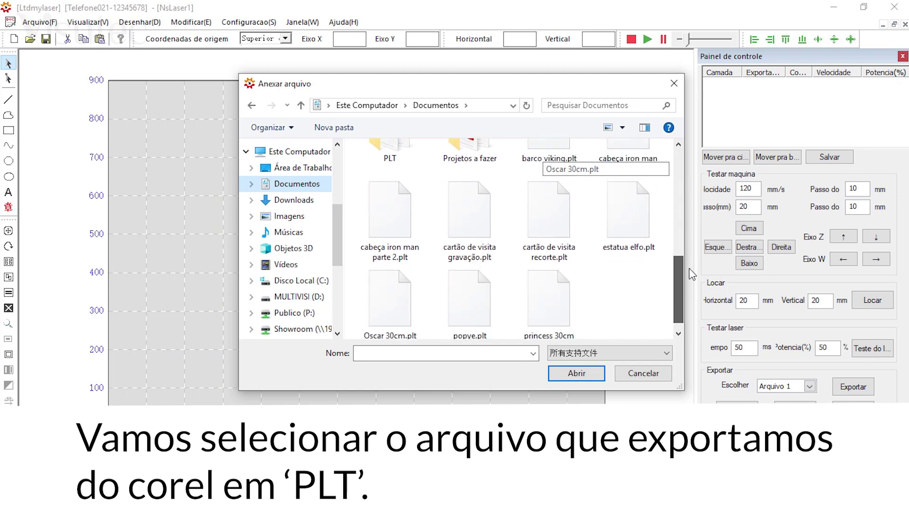
click(562, 224)
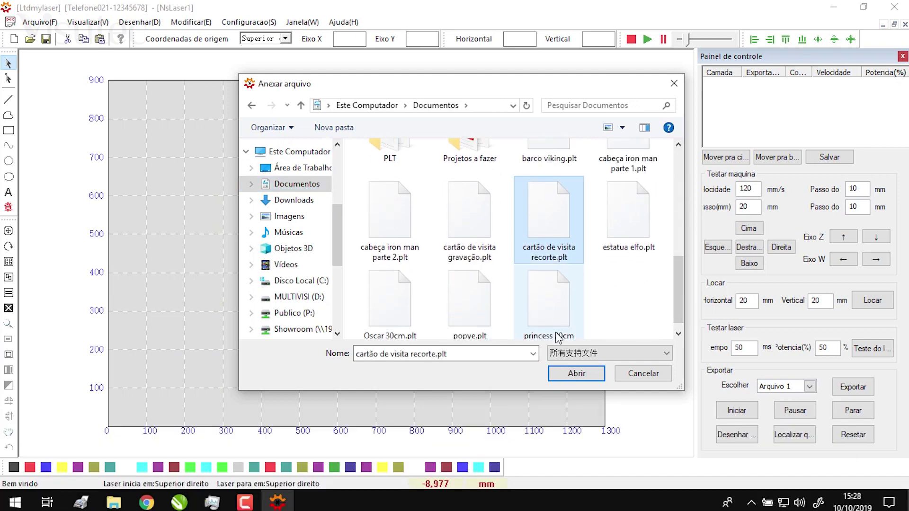
click(573, 376)
Select the attached card frame and recolour it first cyan, finally olive on layer L24.
scroll(355, 256, up, 3)
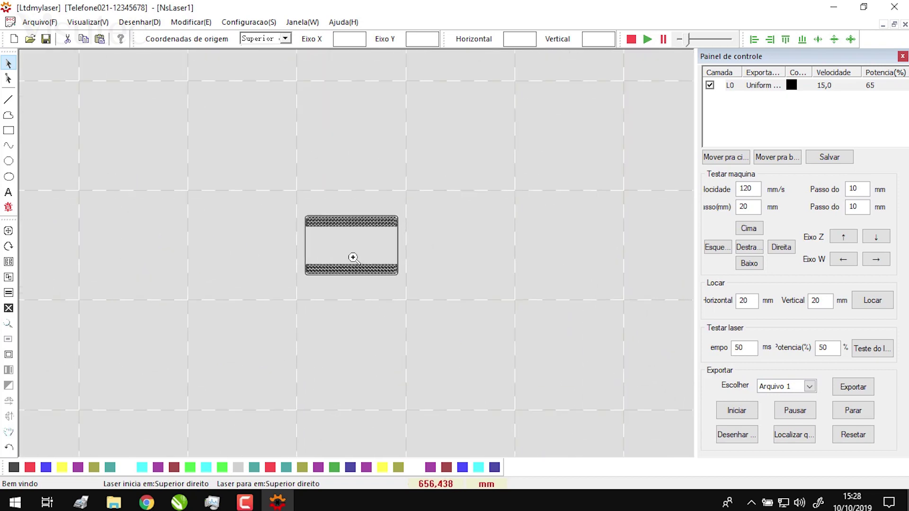
scroll(371, 201, up, 4)
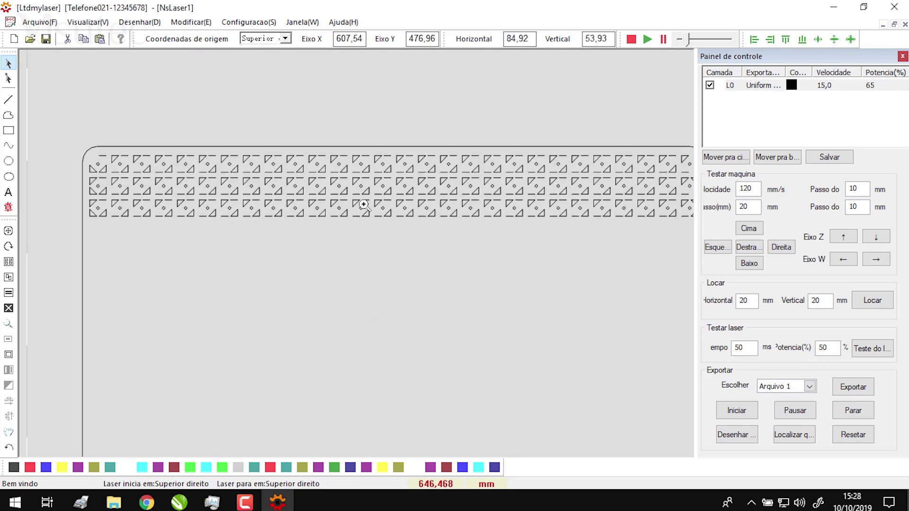
scroll(371, 166, down, 4)
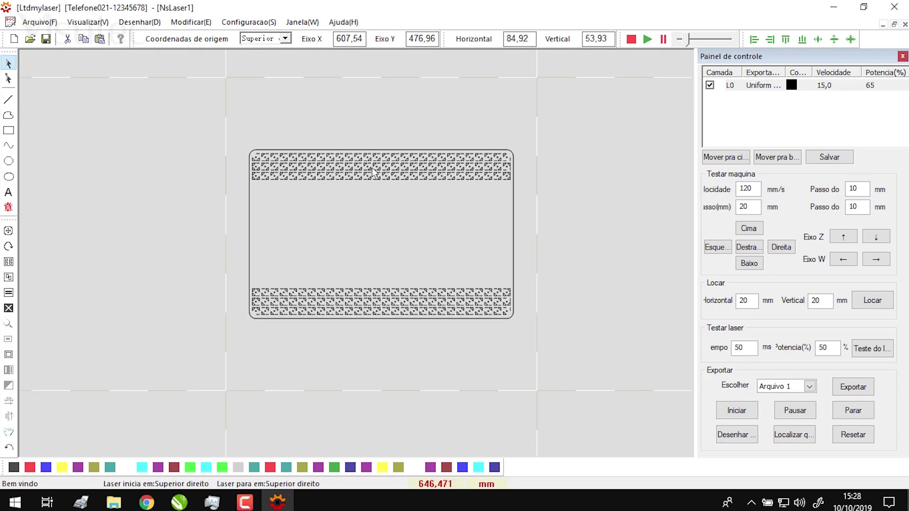
scroll(400, 184, down, 1)
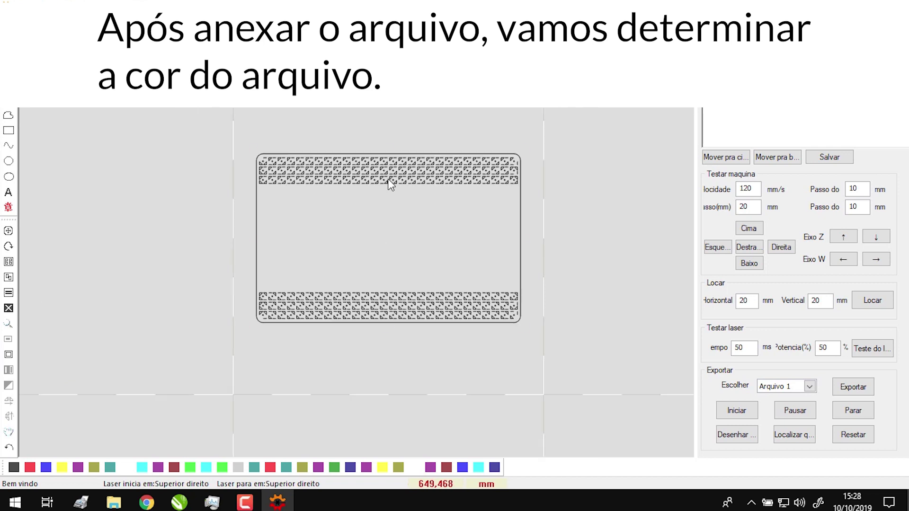
click(389, 184)
click(206, 468)
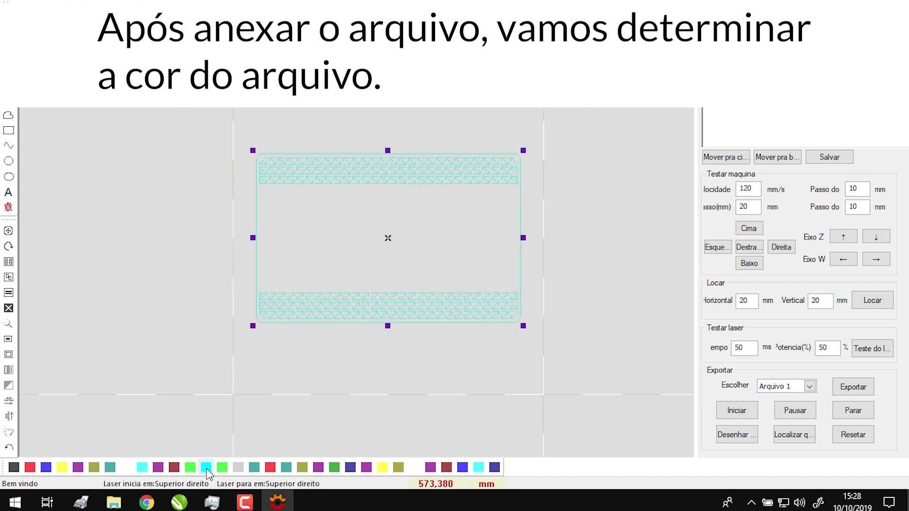
click(399, 467)
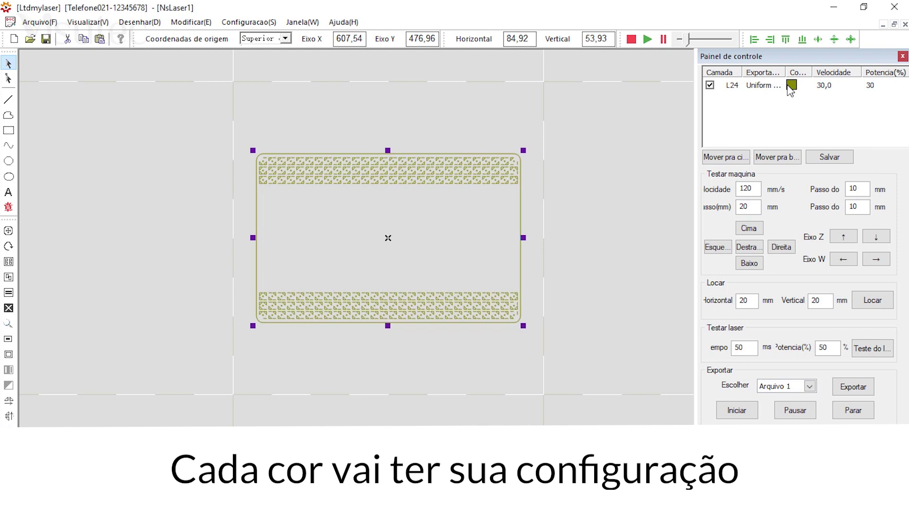
Set the olive layer L24 to Uniform speed mode with power 60% and speed 20.
click(762, 86)
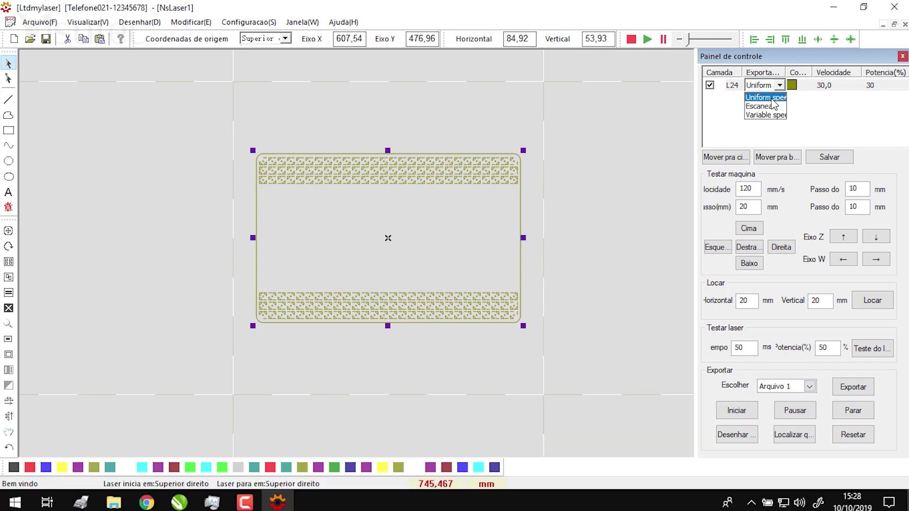
click(771, 98)
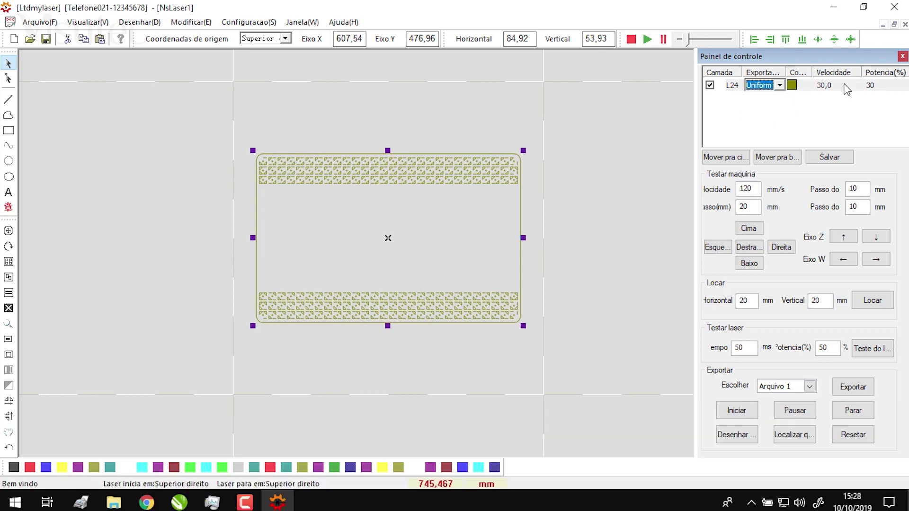
click(892, 86)
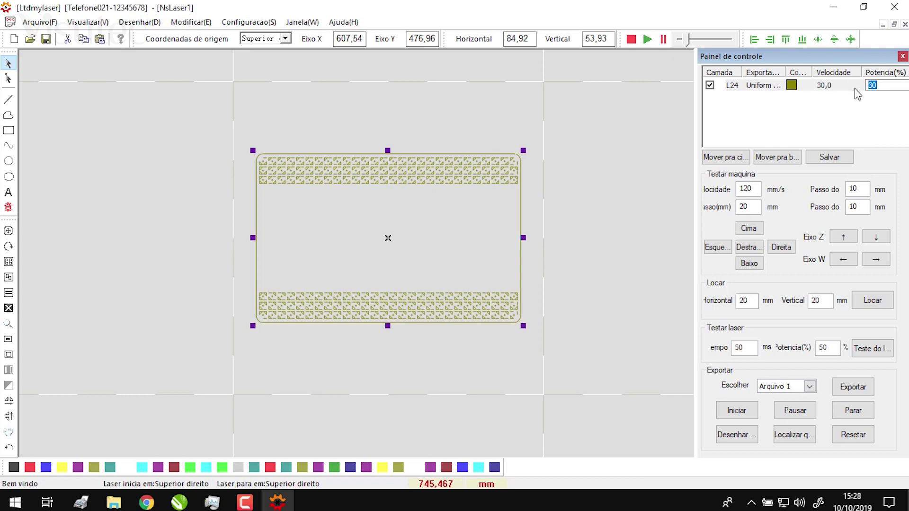
text(50)
click(841, 86)
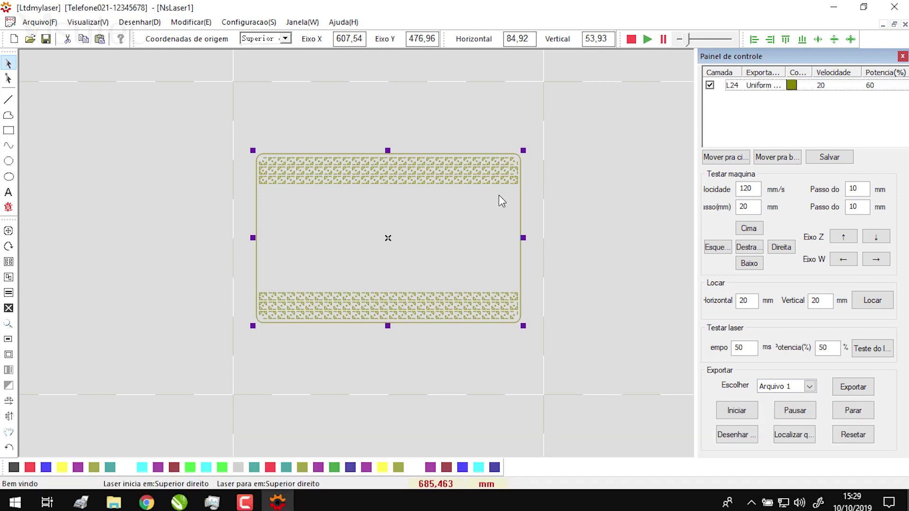
Recolour the card frame dark blue to place it on layer L21, and deselect it.
click(350, 467)
click(534, 372)
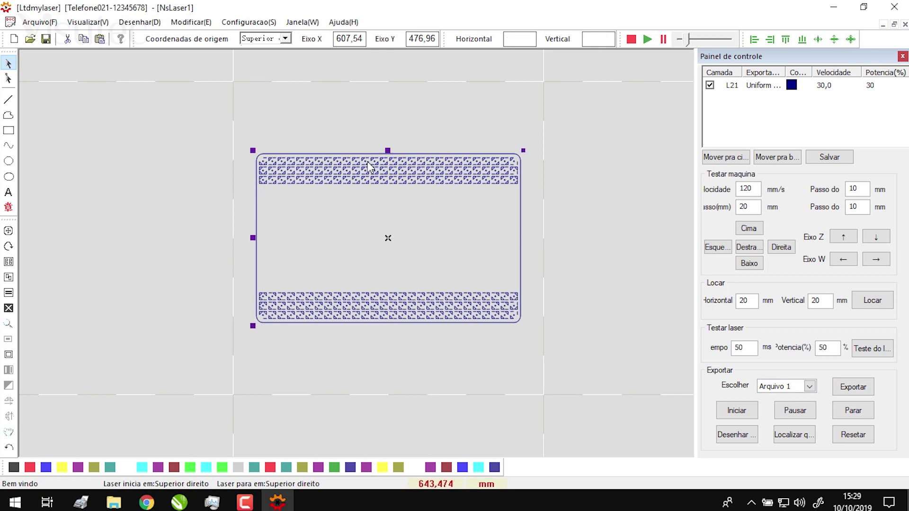
click(130, 175)
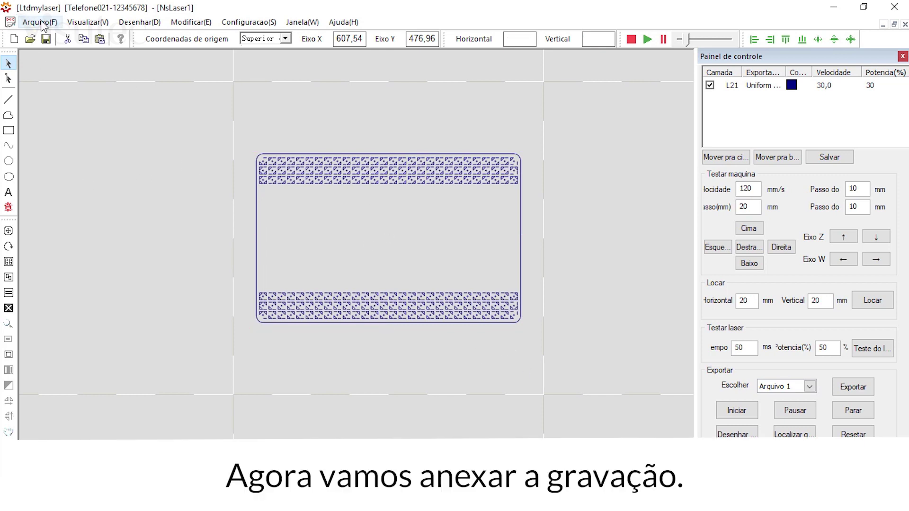
Attach the engraving file "cartão de visita gravação.plt" from Documentos to the same drawing.
click(42, 22)
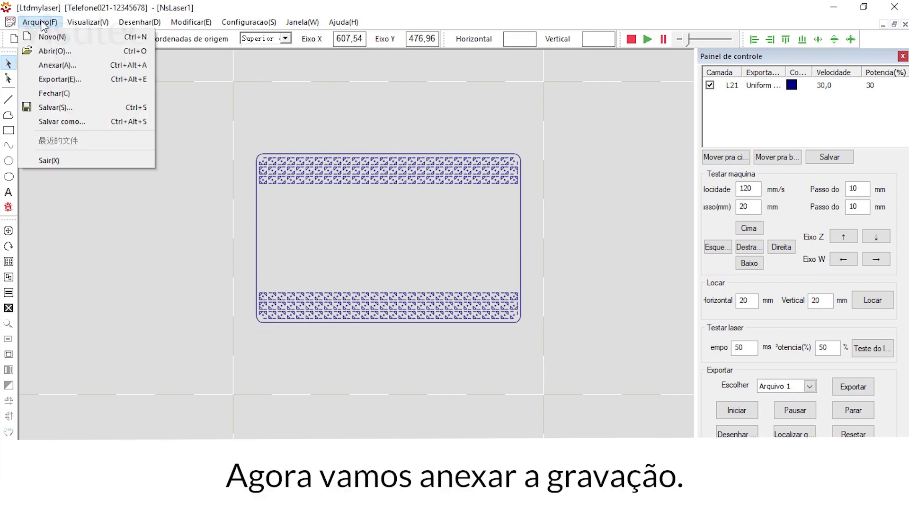
click(64, 68)
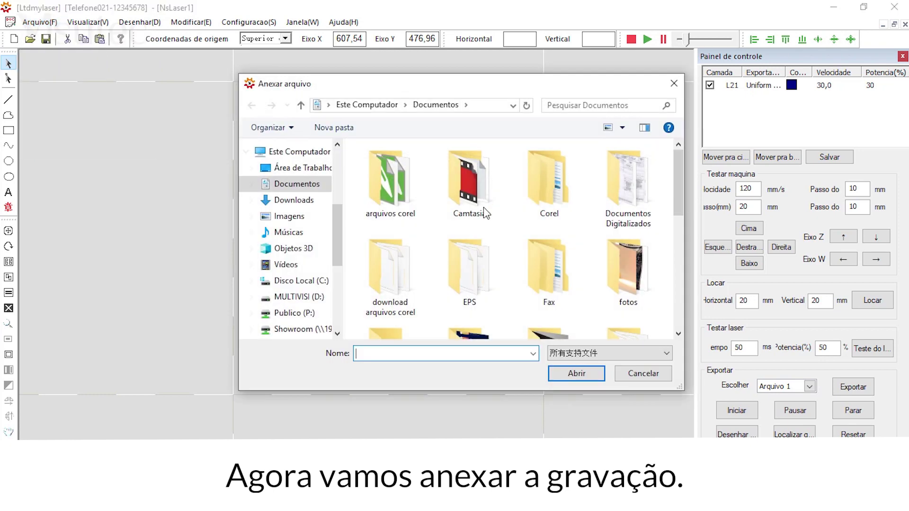
drag(681, 168, 683, 282)
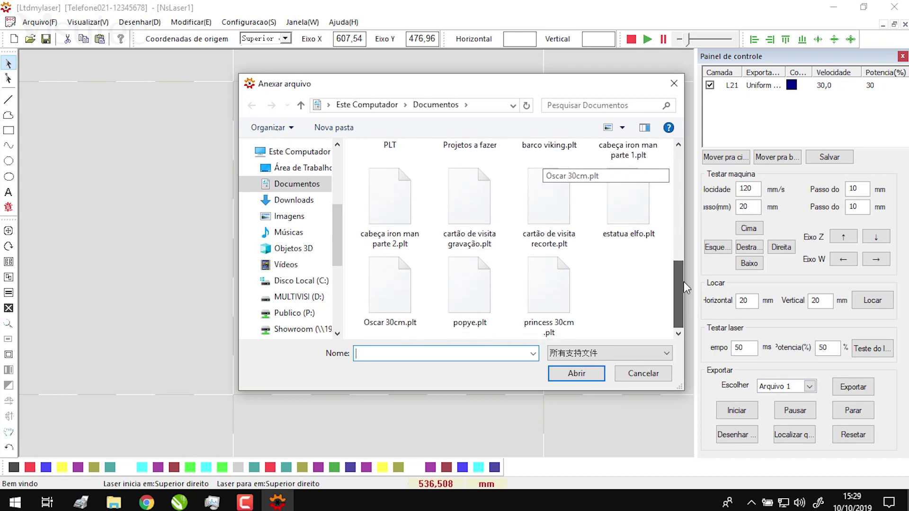
click(473, 208)
click(580, 372)
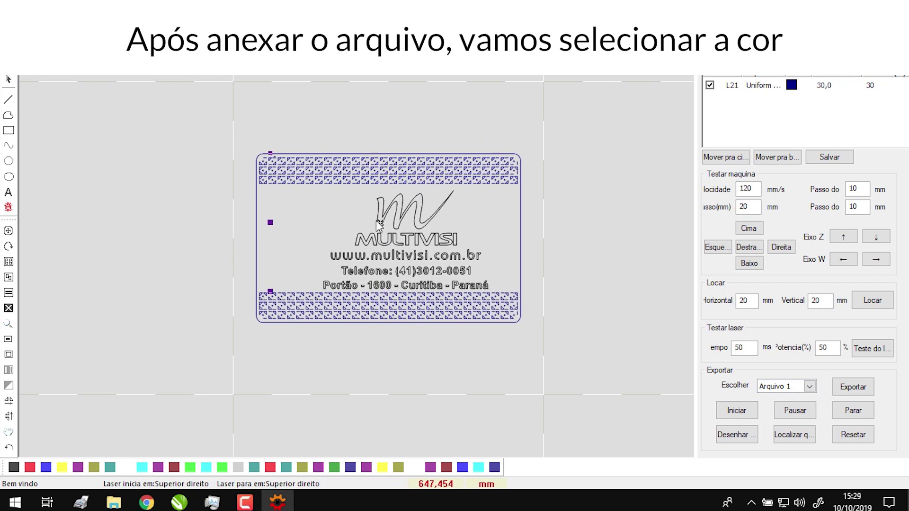
Place the logo and contact text inside the card frame on its own coloured layer, set to Escanear mode.
drag(376, 220, 375, 212)
click(334, 466)
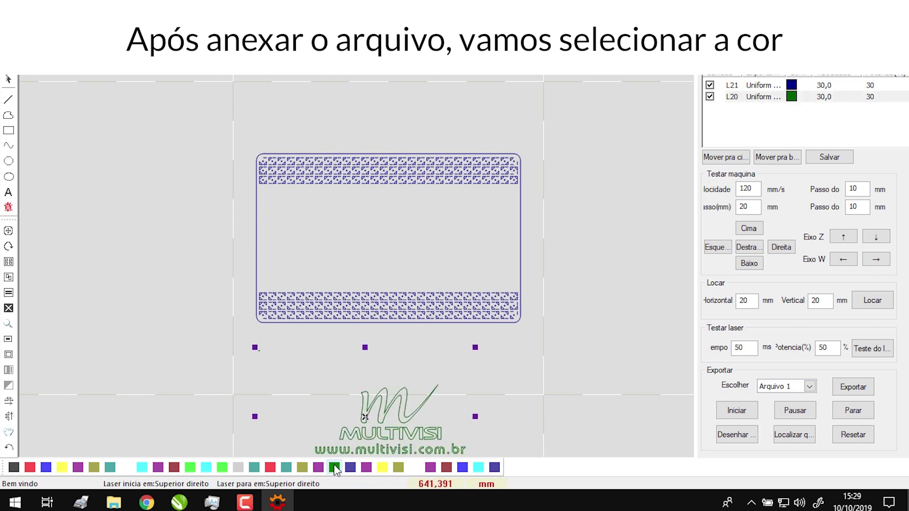
drag(387, 240, 374, 222)
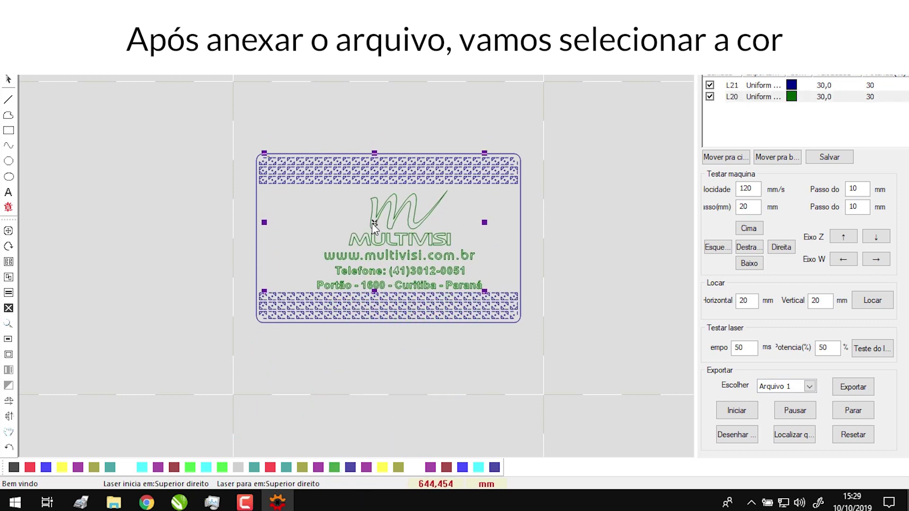
click(775, 98)
click(779, 97)
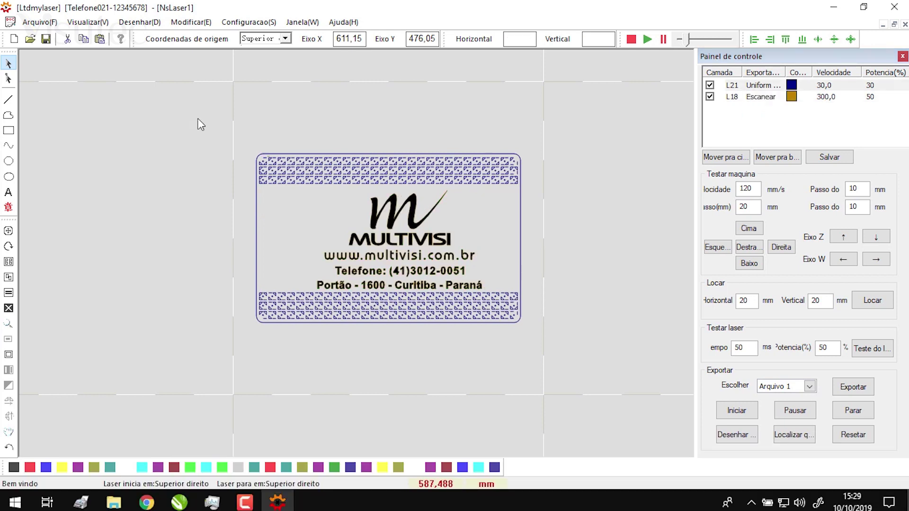
Select the card frame together with the logo text and align them to their top and left edges.
drag(201, 124, 585, 379)
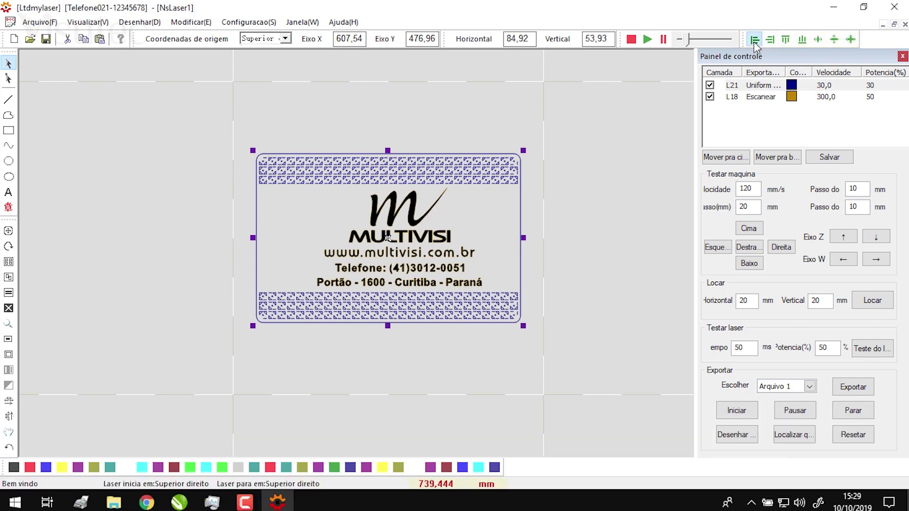
click(754, 42)
click(615, 278)
drag(193, 106, 628, 380)
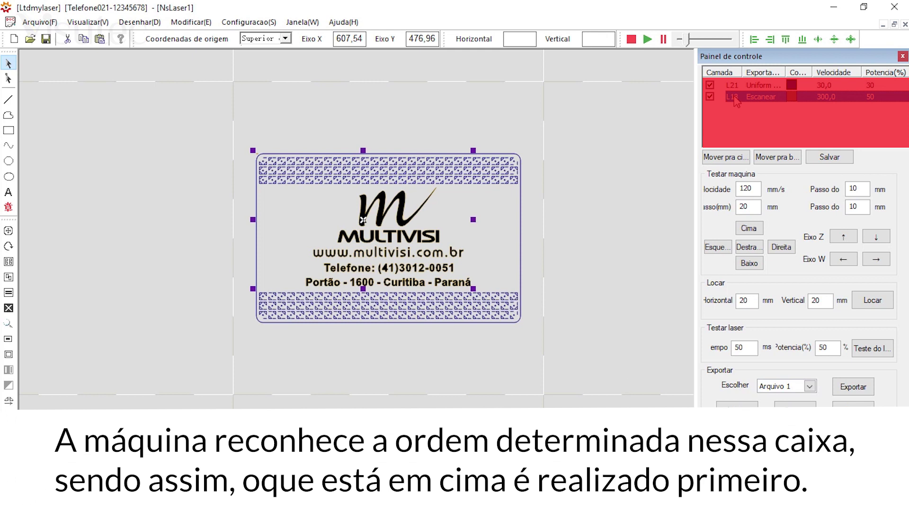
Move the engraving layer L18 above the cutting layer L21 in the processing order.
click(733, 158)
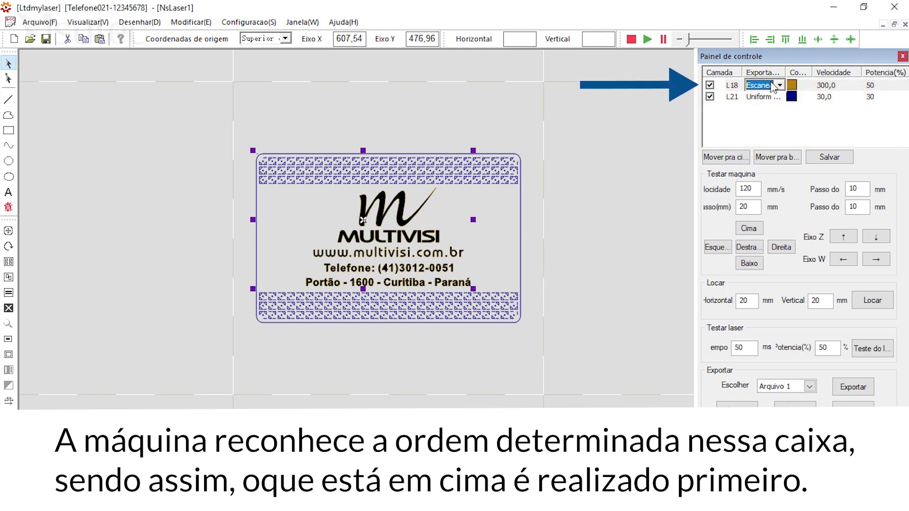
click(767, 97)
click(767, 99)
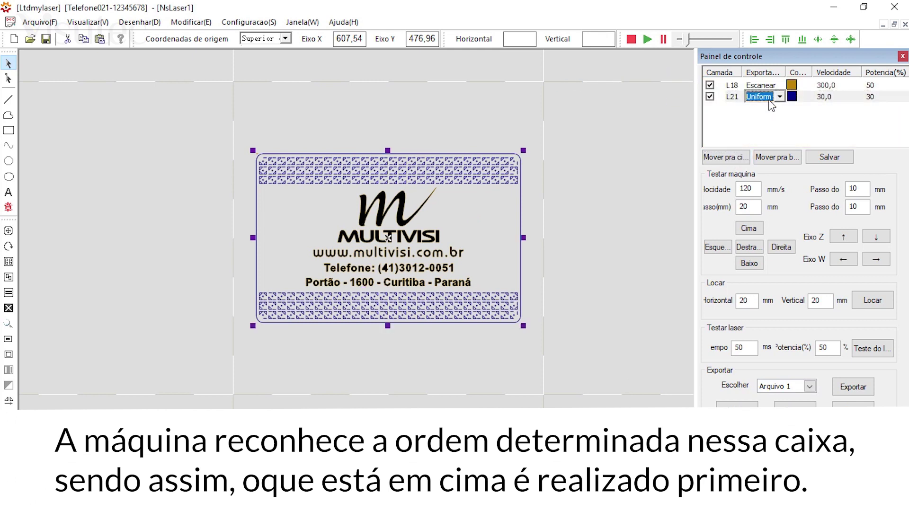
click(779, 97)
click(731, 158)
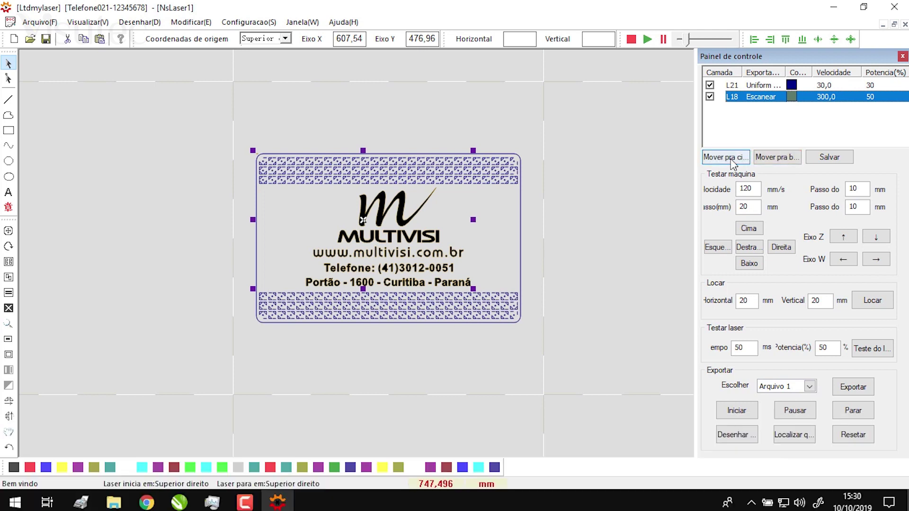
click(732, 159)
click(775, 124)
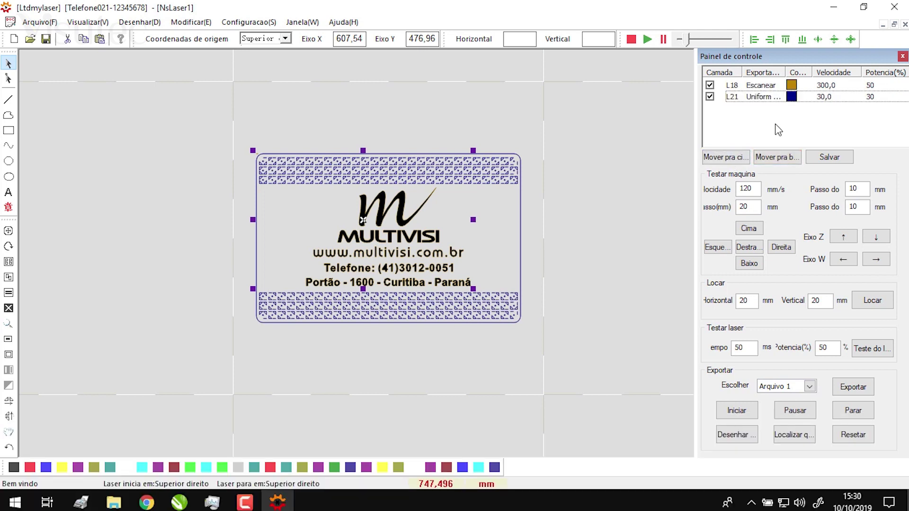
Check the export modes of both layers, choosing Uniform speed for the dark blue cutting layer L21.
click(768, 85)
click(764, 98)
click(765, 98)
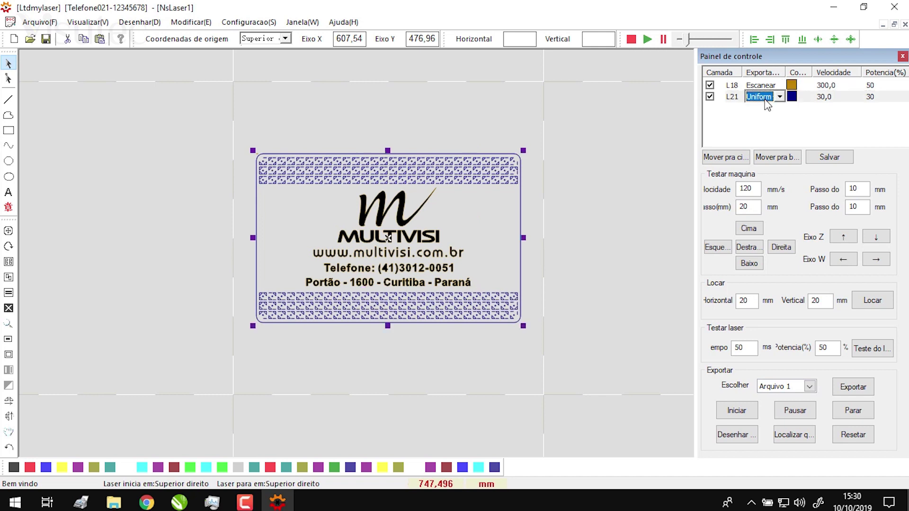
click(778, 97)
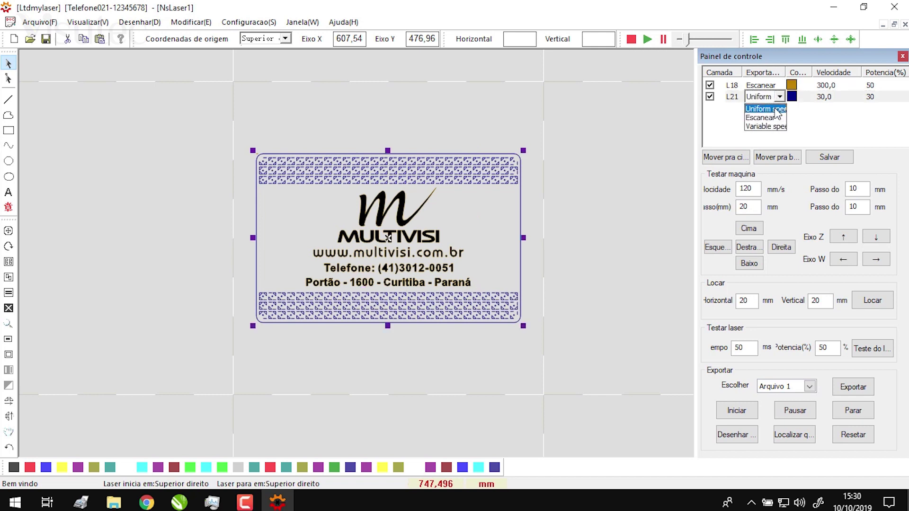
click(762, 105)
Set layer L18 to speed 300 and power 20%, layer L21 to speed 20 and power 60%, and save the settings.
click(837, 86)
click(888, 85)
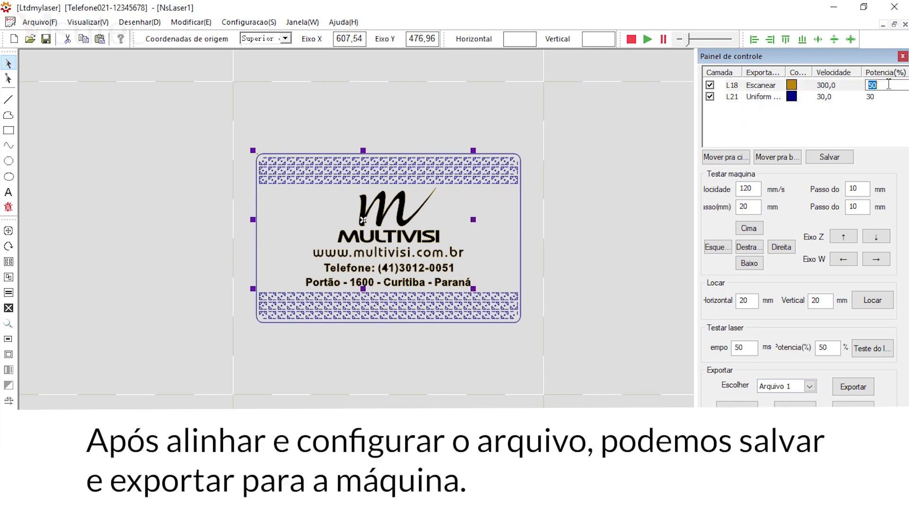
click(848, 87)
text(3)
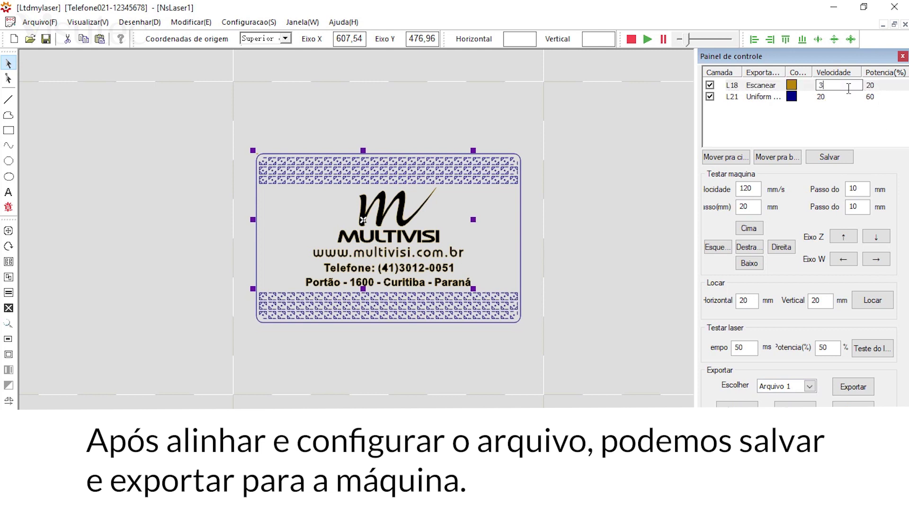
text(00)
key(Return)
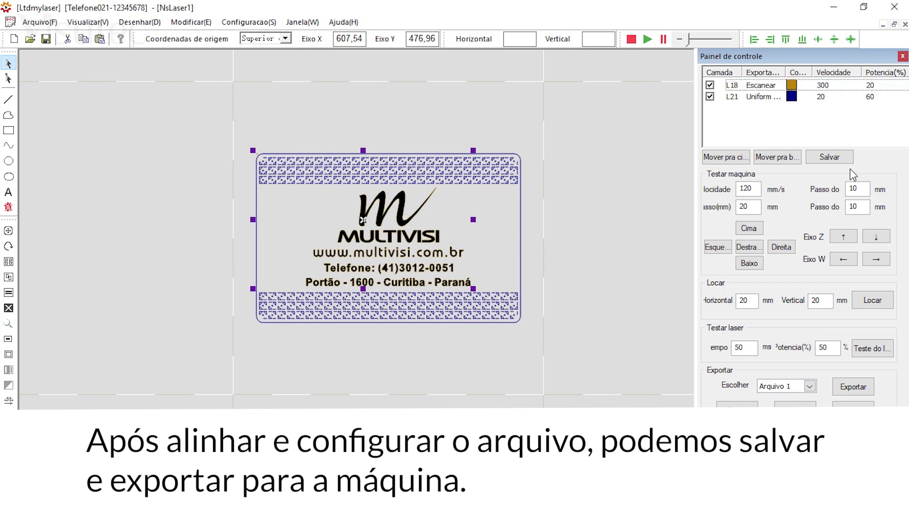
click(846, 159)
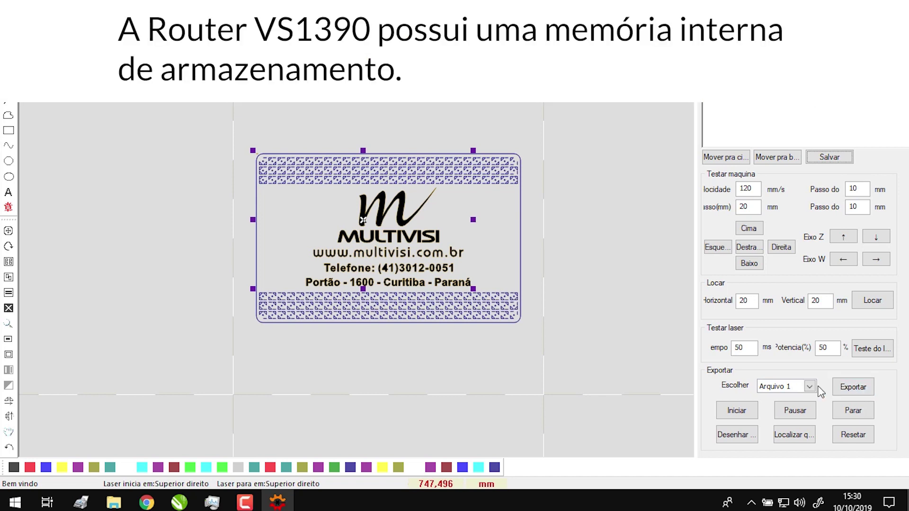
Review the machine memory files available for the export and keep Arquivo 1.
click(809, 386)
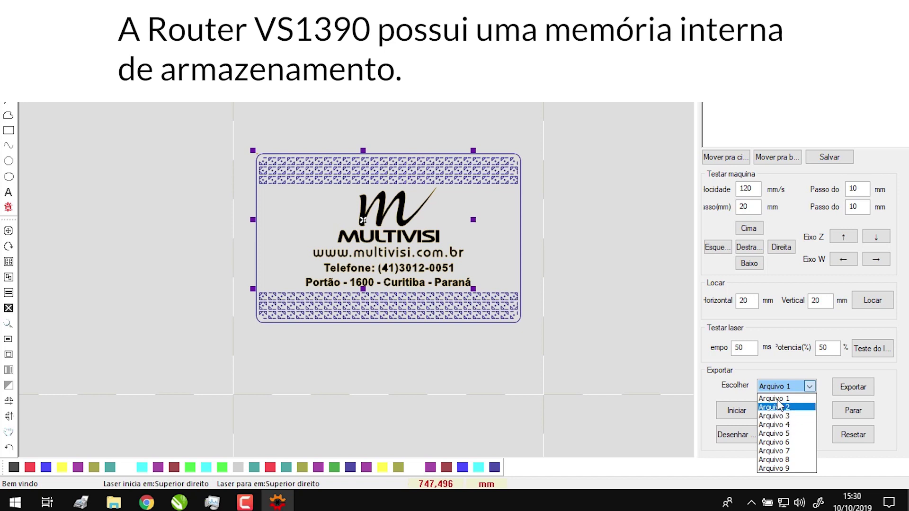
click(810, 387)
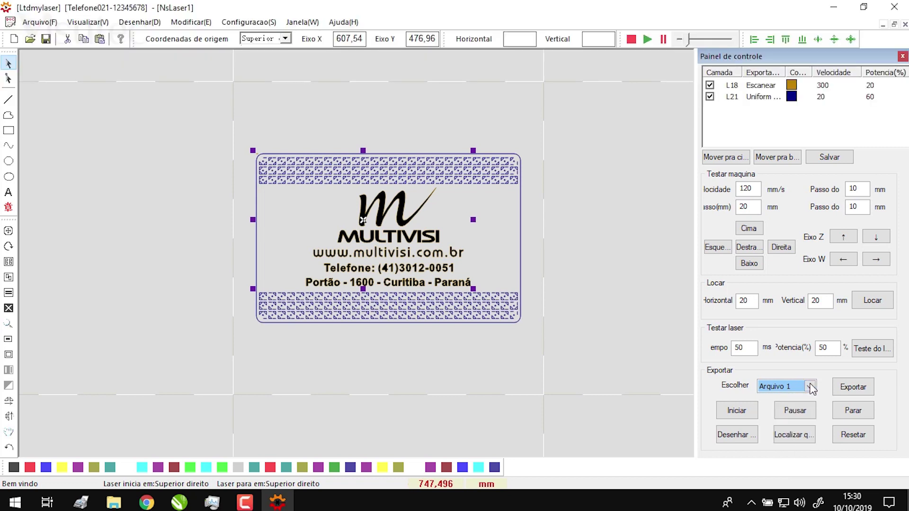